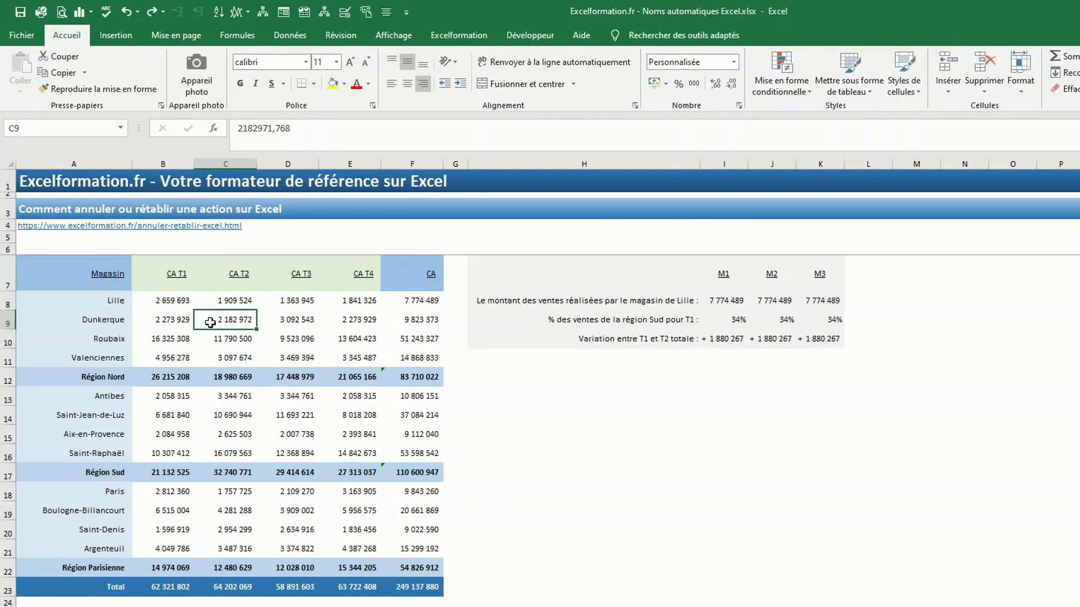
- Select the Lille sales answer cell under M3 to inspect the summary area
click(834, 301)
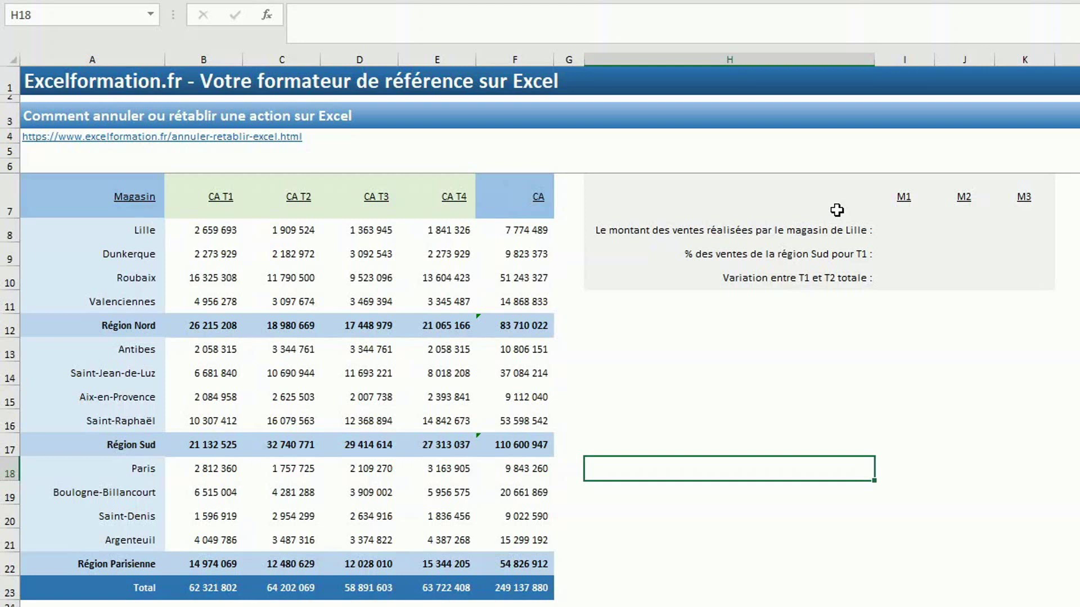
- Enter =F8 in I8 to show Lille's total sales of 7 774 489
click(910, 228)
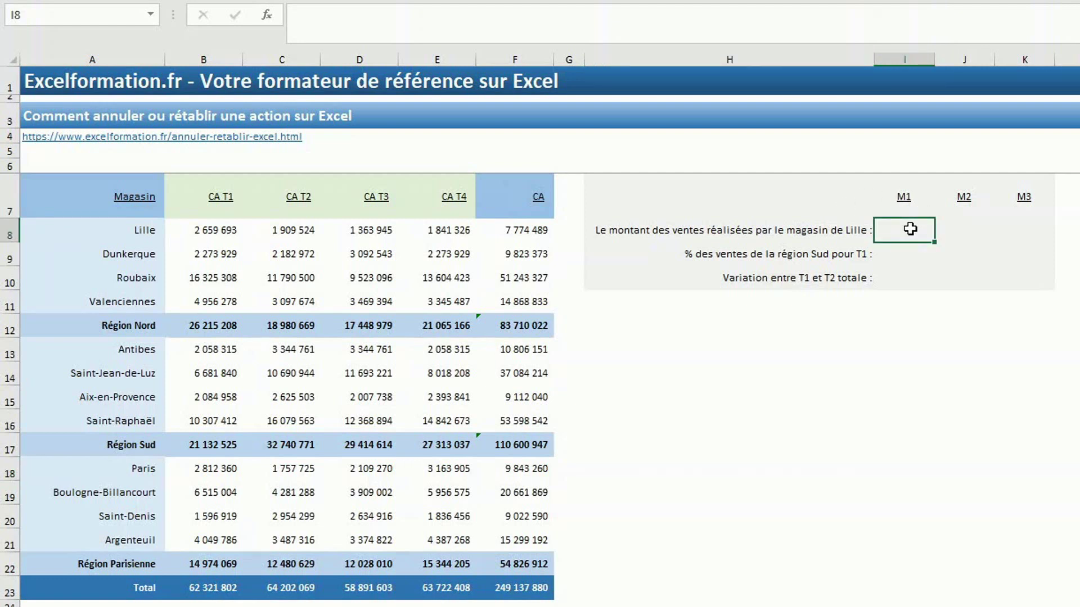
text(=)
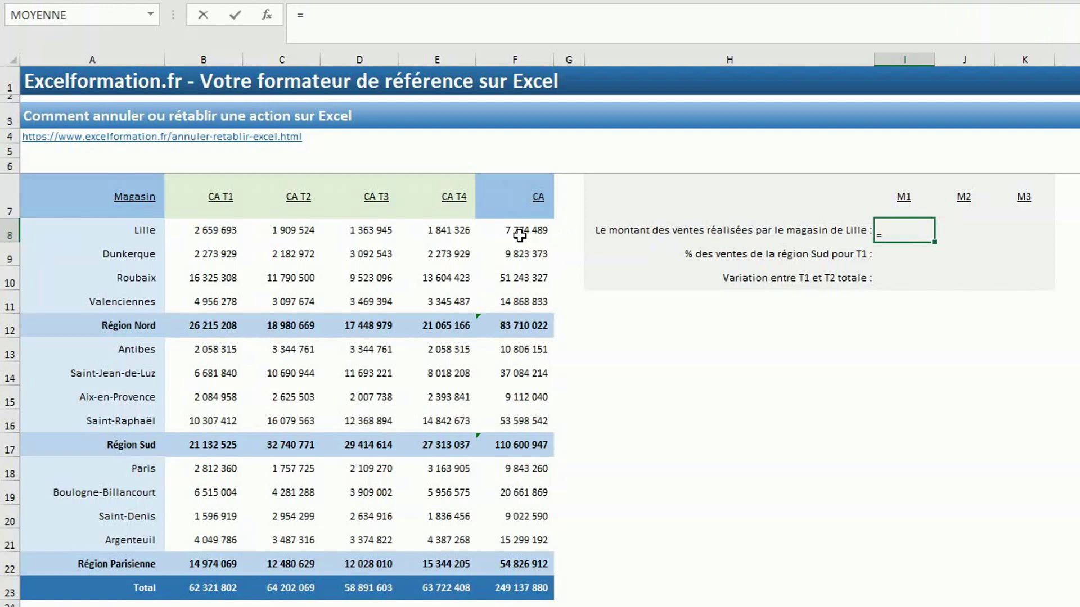
click(520, 235)
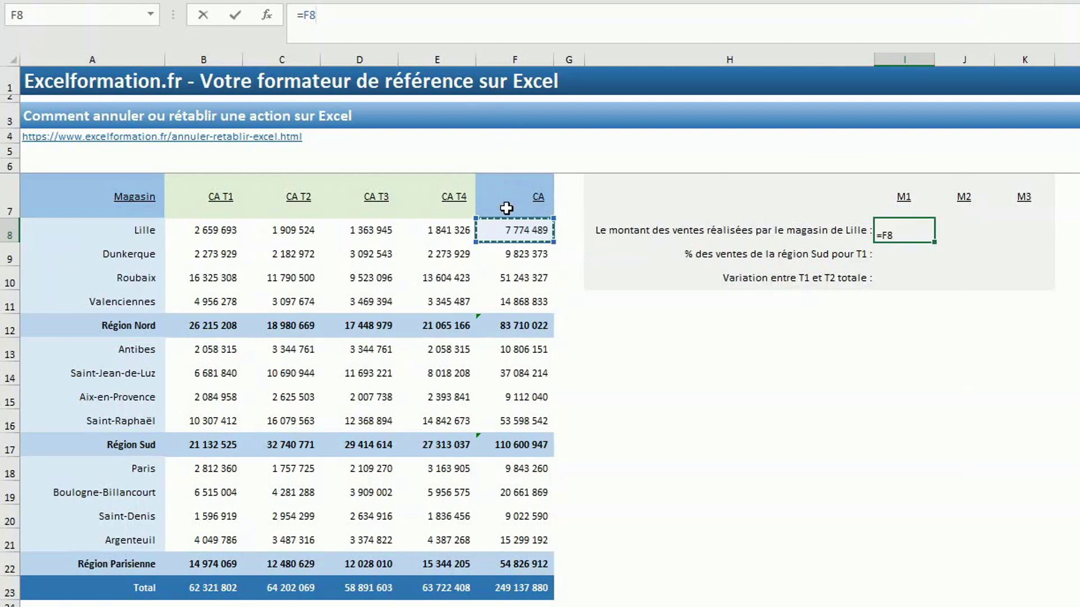
key(Return)
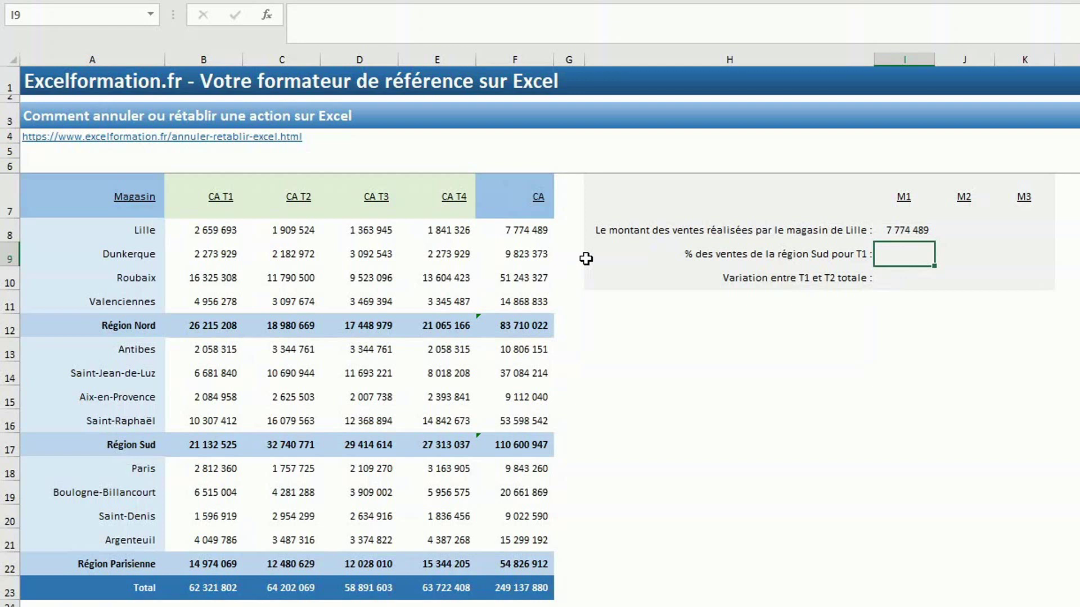
- Enter =B17/B23 in I9 for the Région Sud T1 share of 34%
text(=)
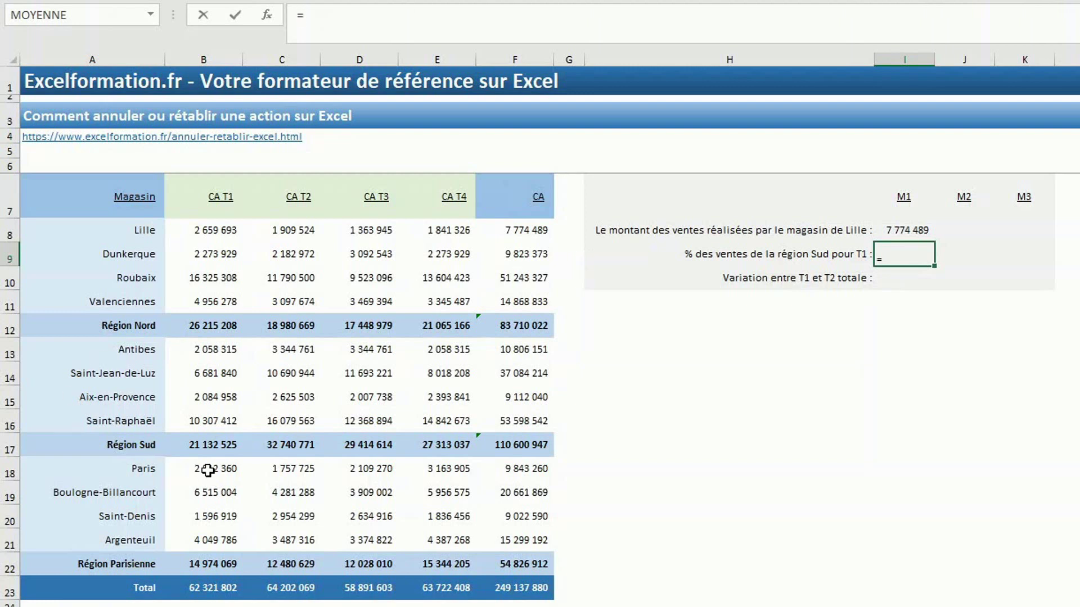
click(207, 450)
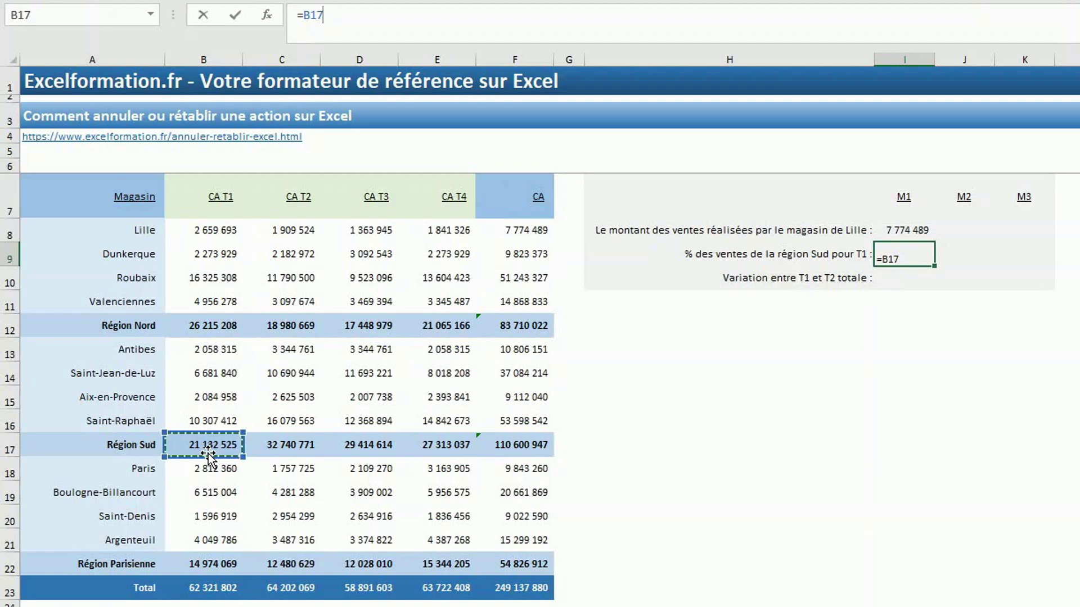
text(/)
click(201, 589)
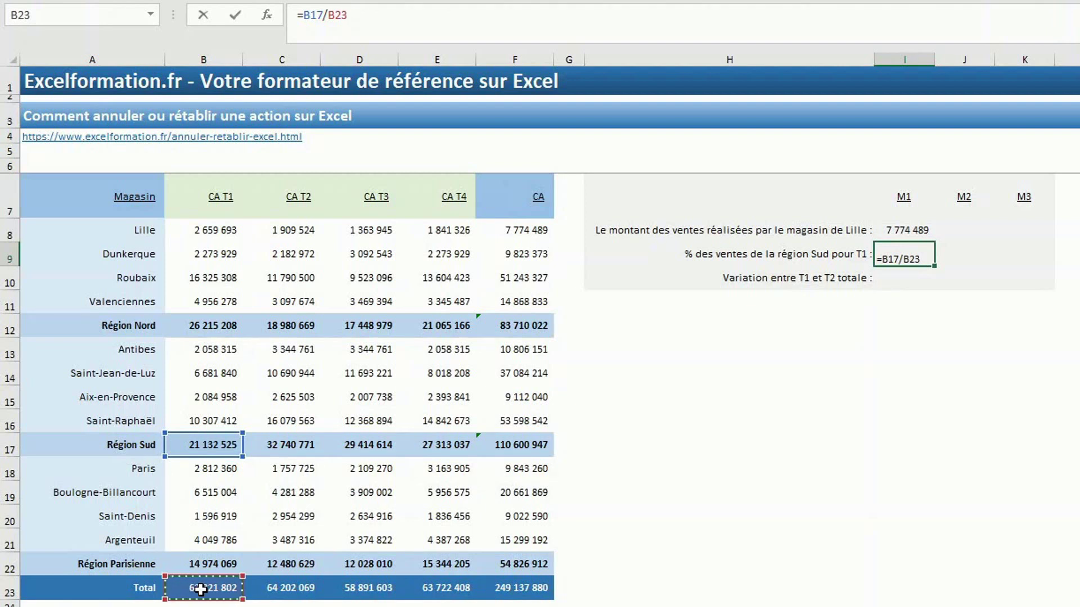
key(Return)
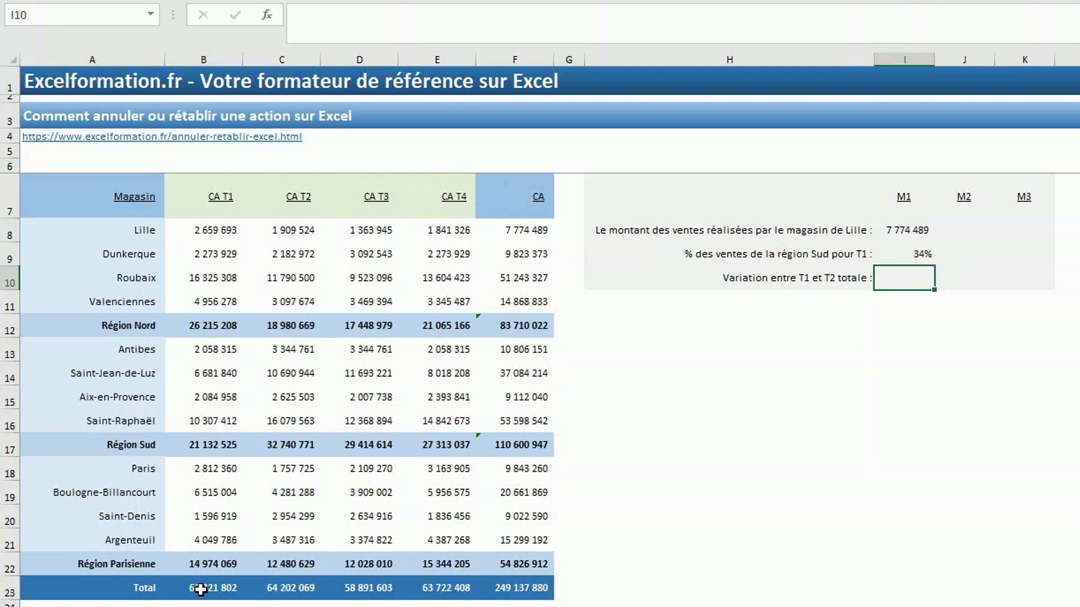
- Enter =C23-B23 in I10, giving the T1-to-T2 variation of + 1 880 267
text(=)
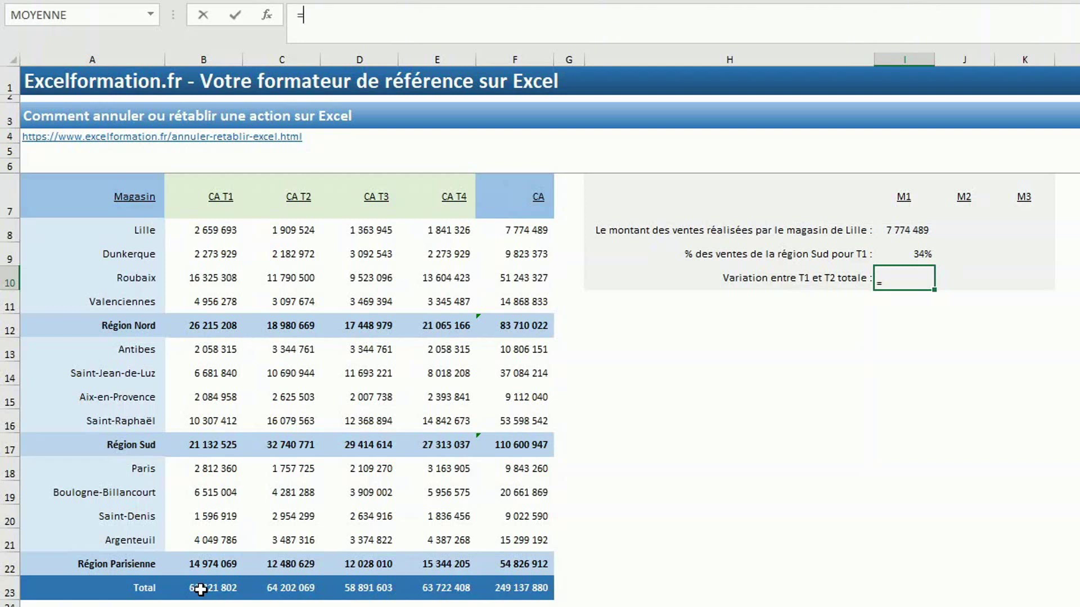
click(286, 589)
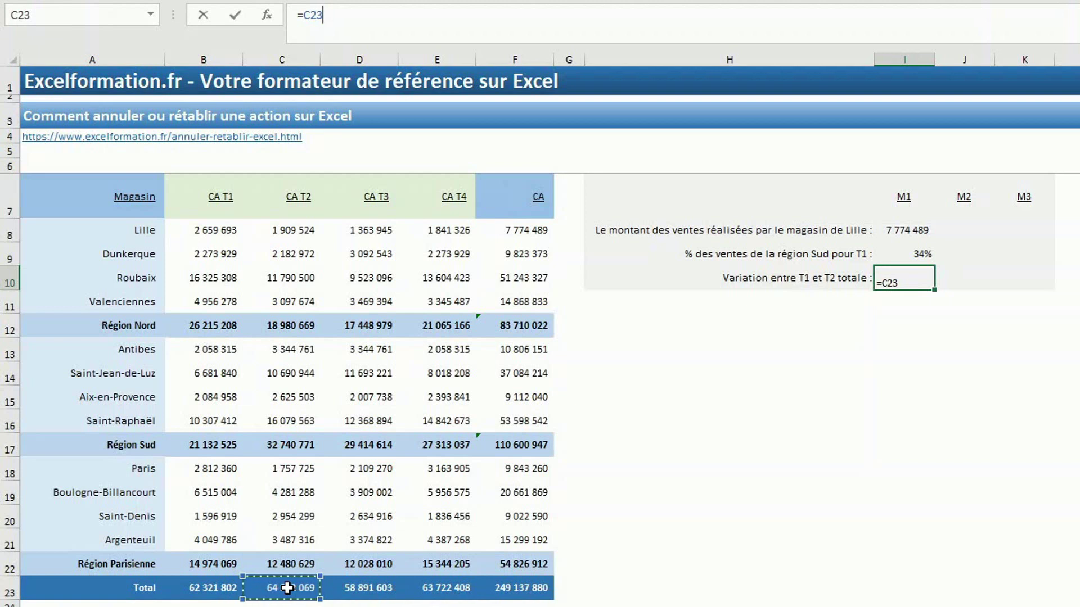
text(-)
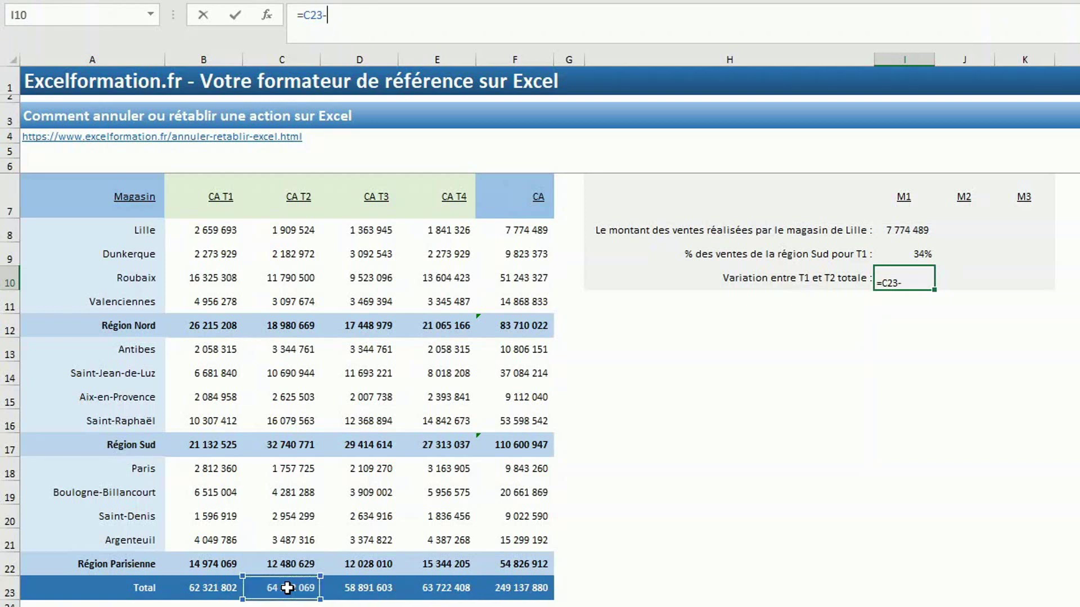
click(190, 588)
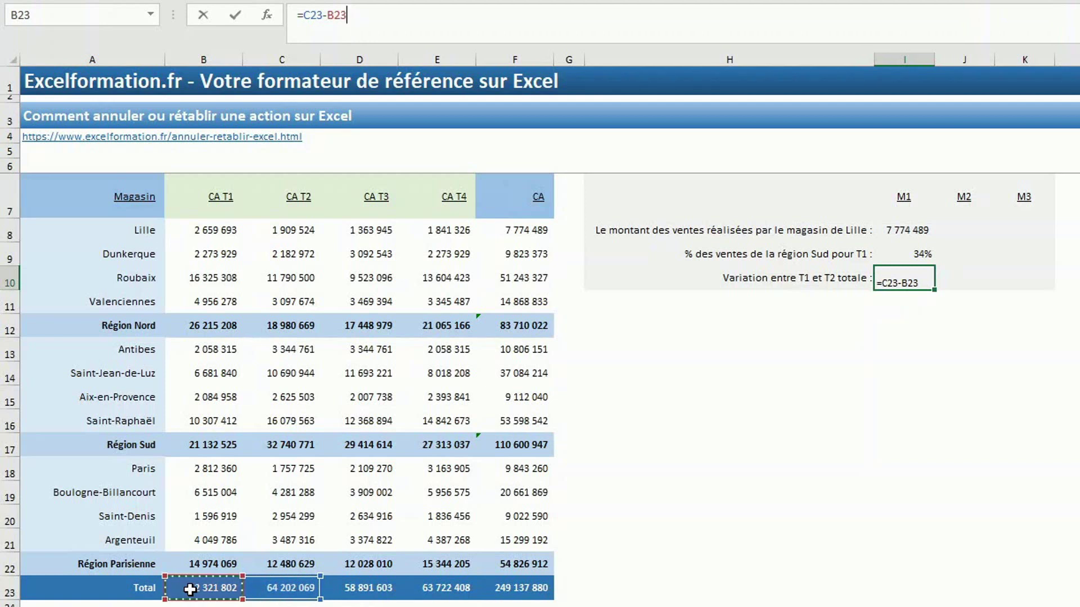
key(Return)
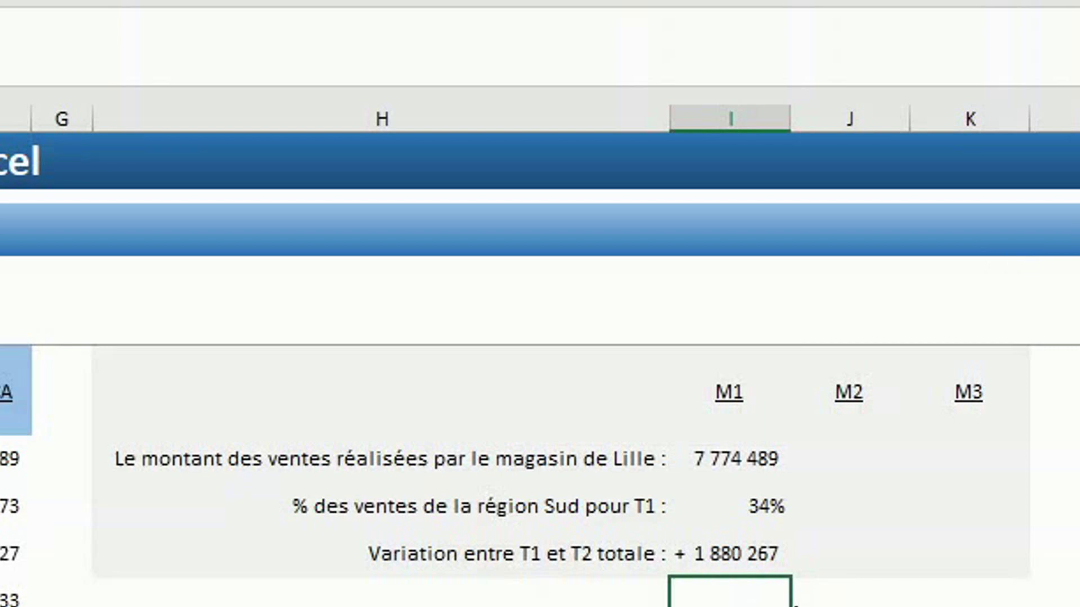
click(767, 509)
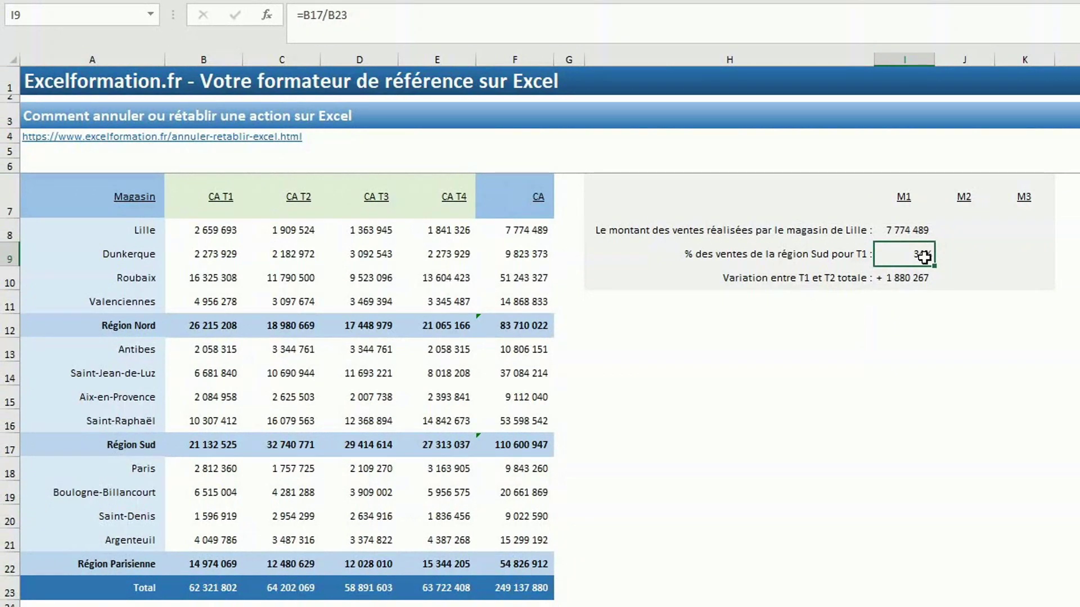
click(434, 18)
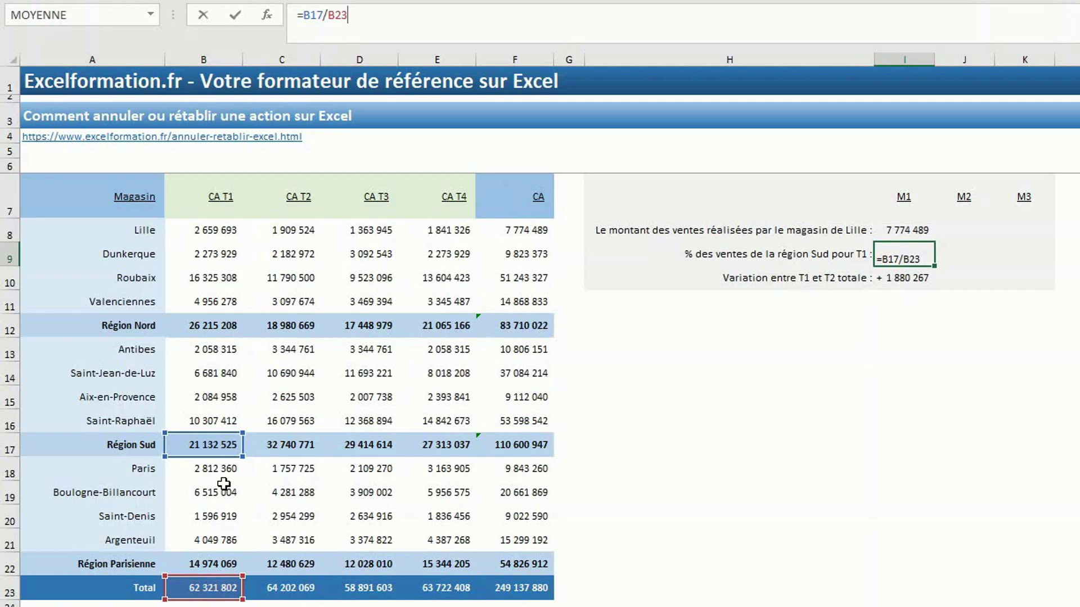
key(ctrl+Return)
click(534, 232)
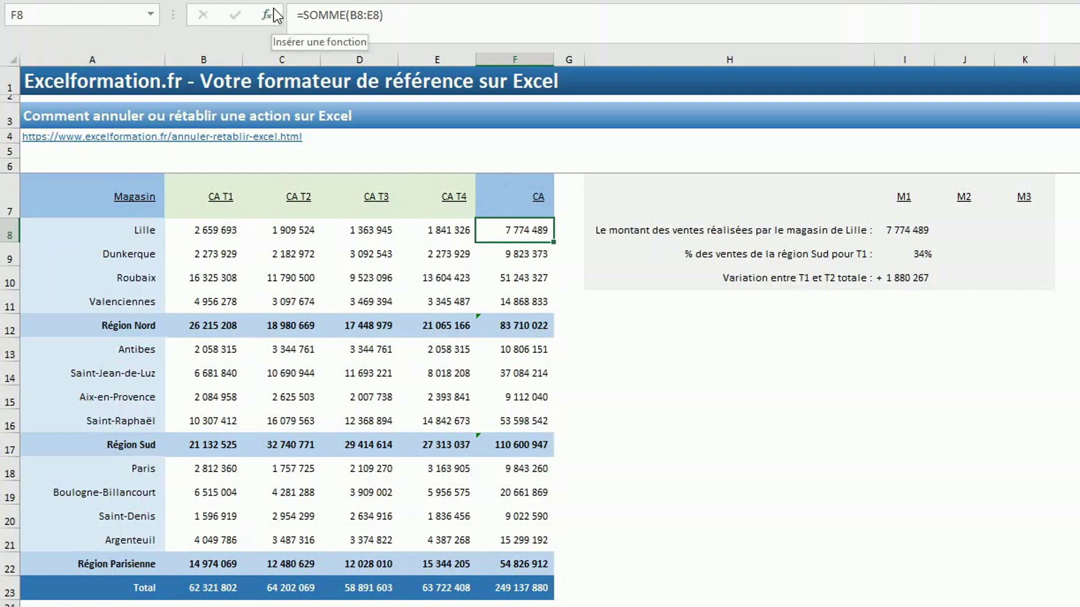
- Name cell F8 _ventesTotalesLille through the Name Box
click(92, 15)
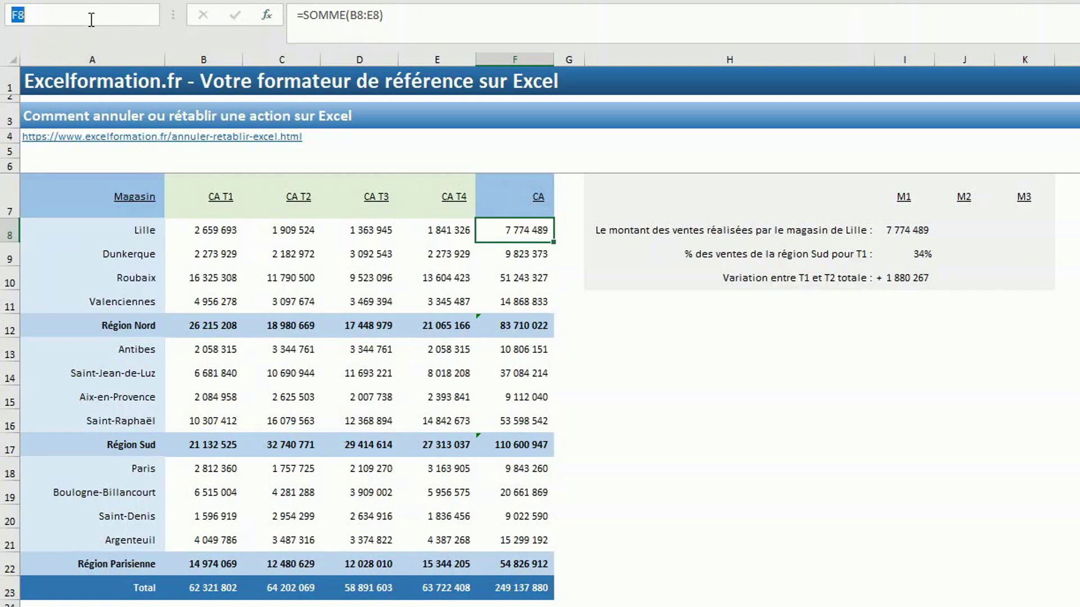
text(_ventes)
text(Tota)
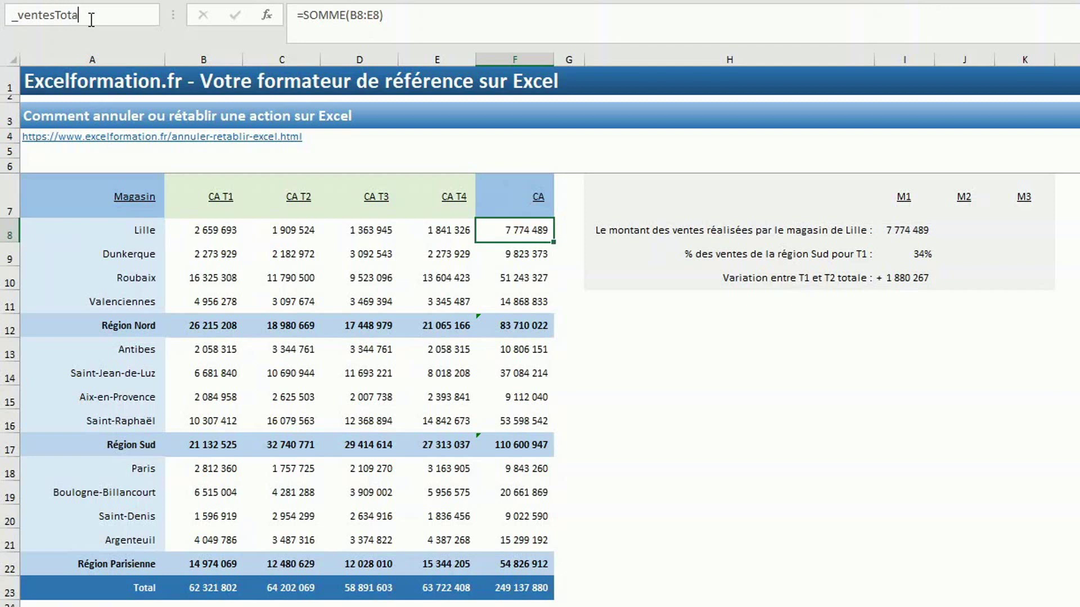
text(lesL)
text(ille)
key(Return)
- Enter =_ventesTotalesLille in J8 (7 774 489) and compare it with I8's =F8
click(963, 225)
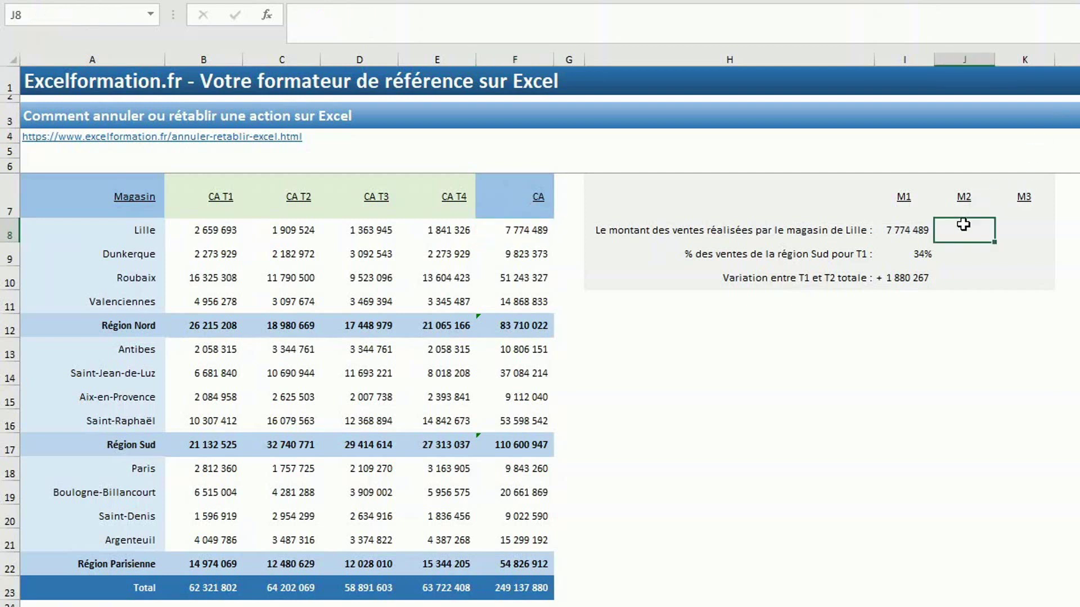
text(=)
text(_)
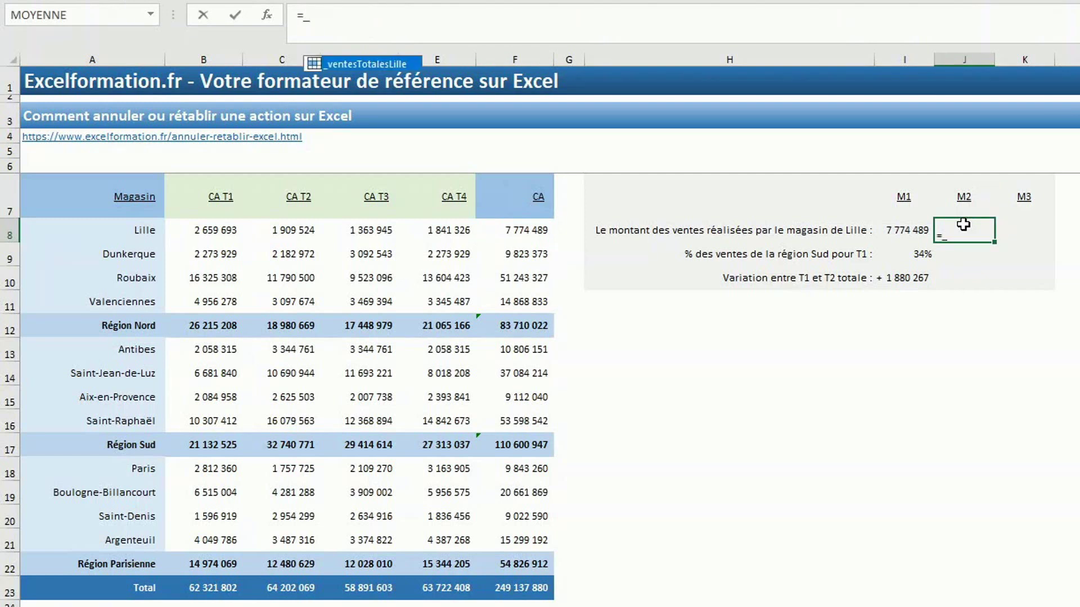
text(ven)
double_click(361, 61)
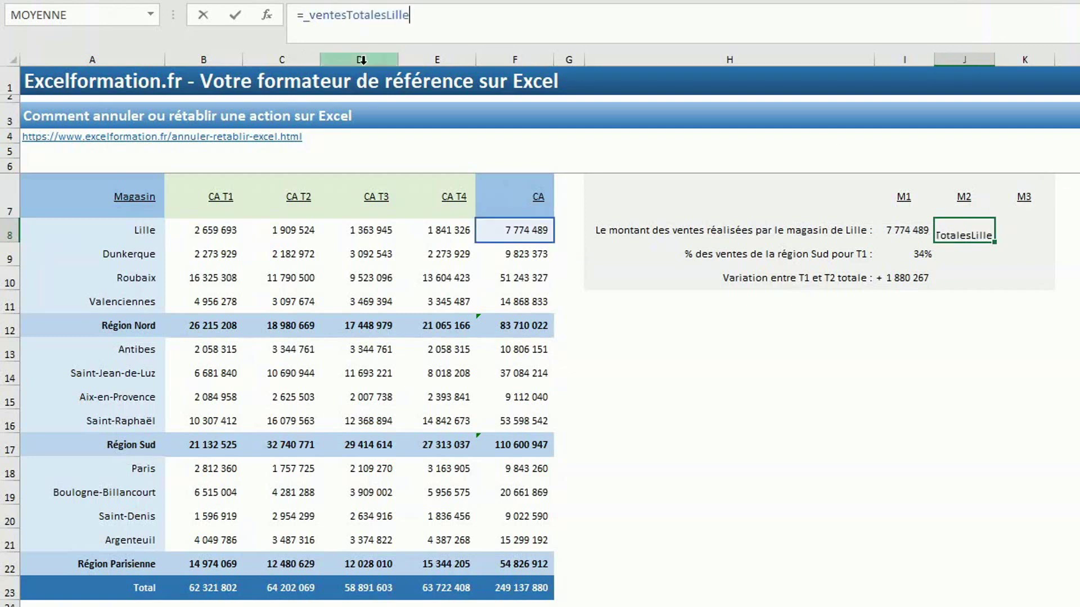
key(Return)
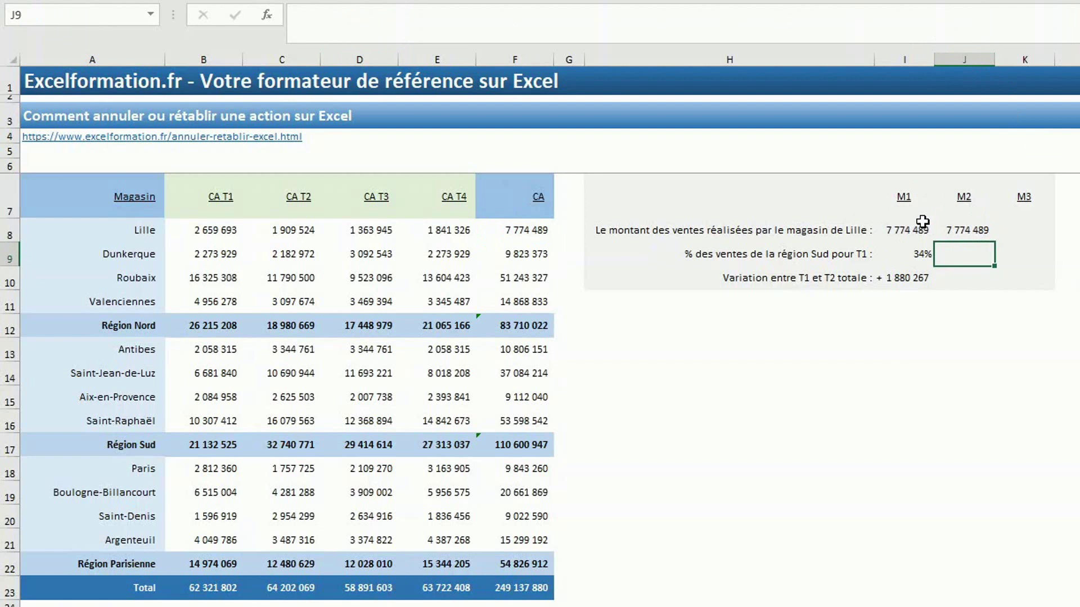
click(955, 233)
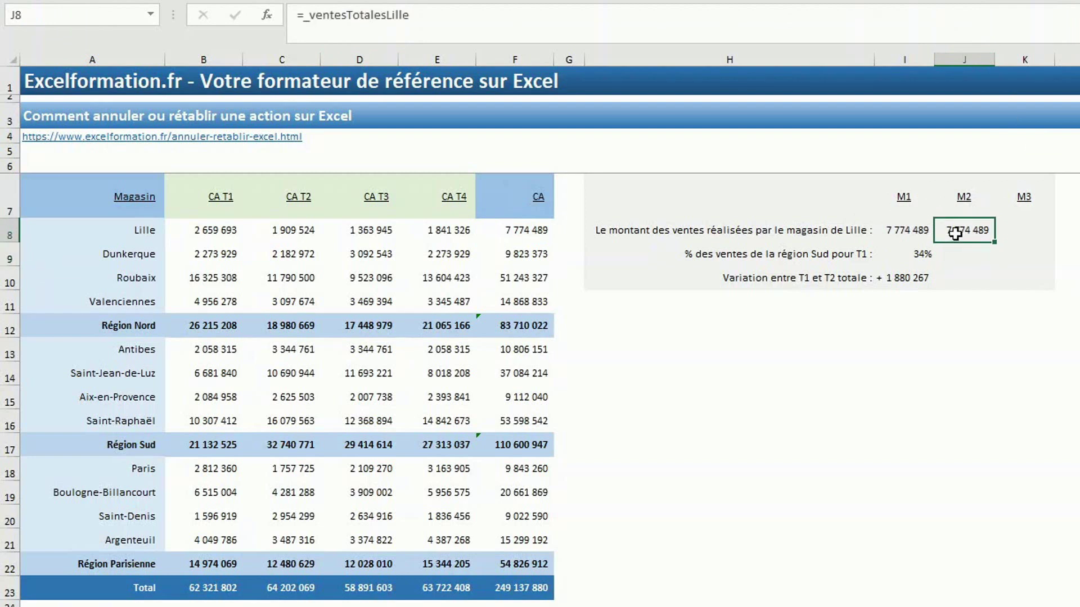
click(905, 239)
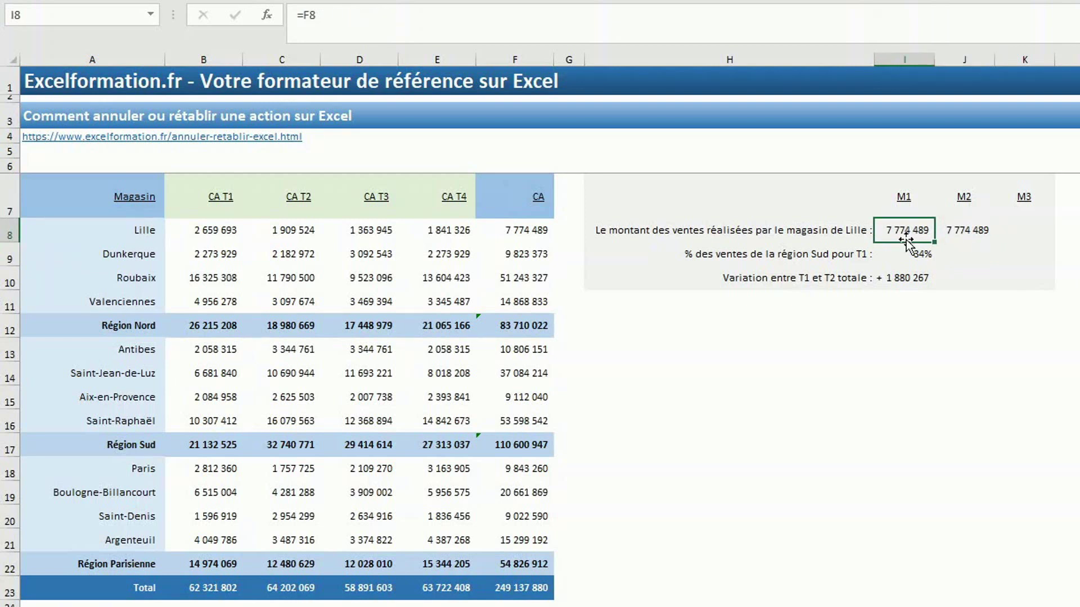
key(Right)
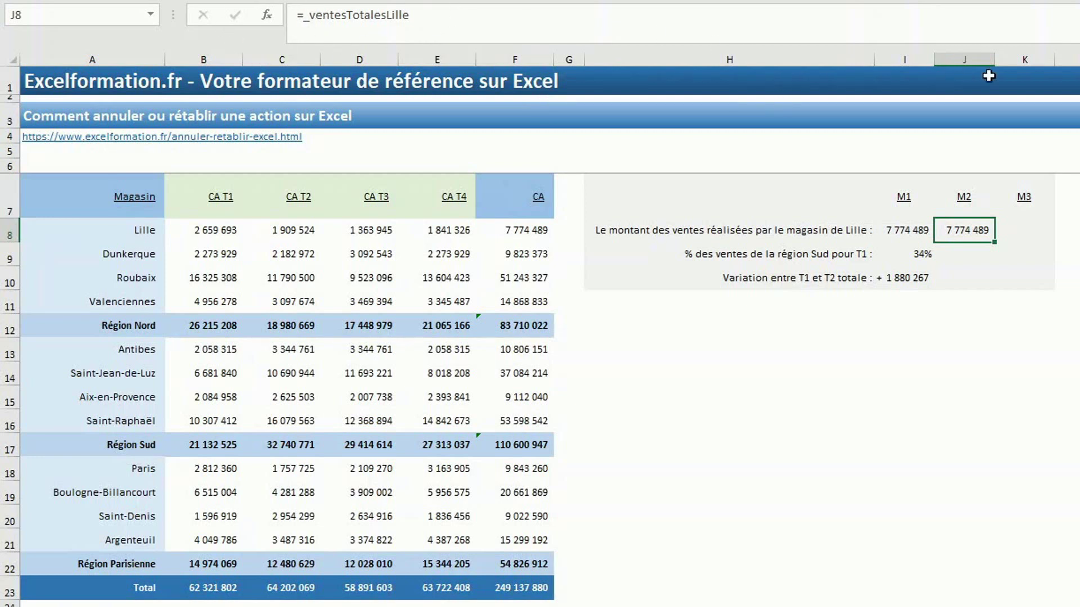
click(978, 258)
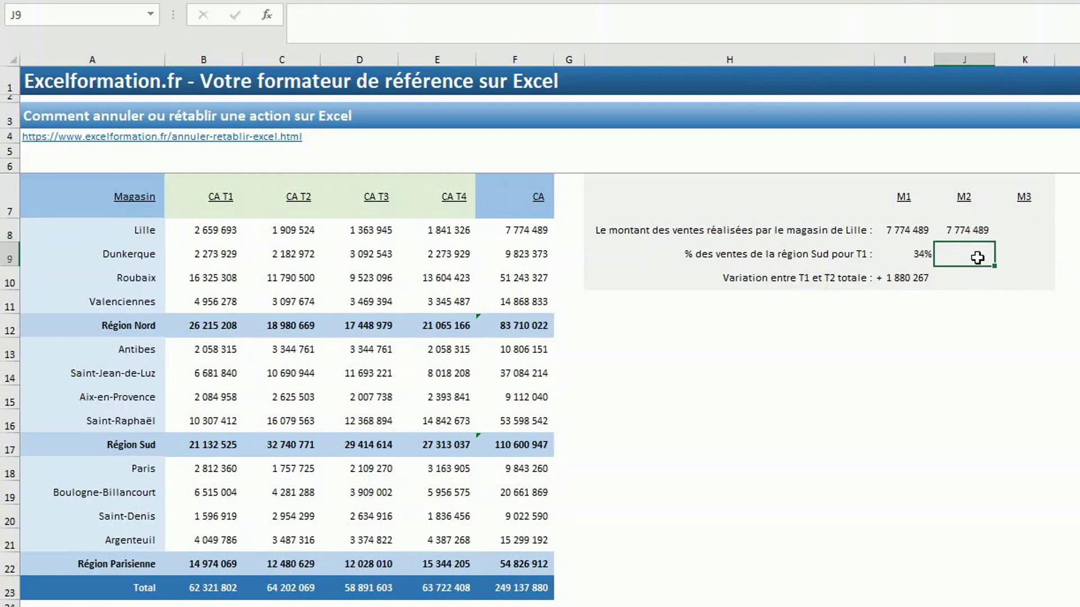
- Use the Name Box to name B17 _ventesRegionSudT1 and B23 _ventesTotalesT1
click(211, 443)
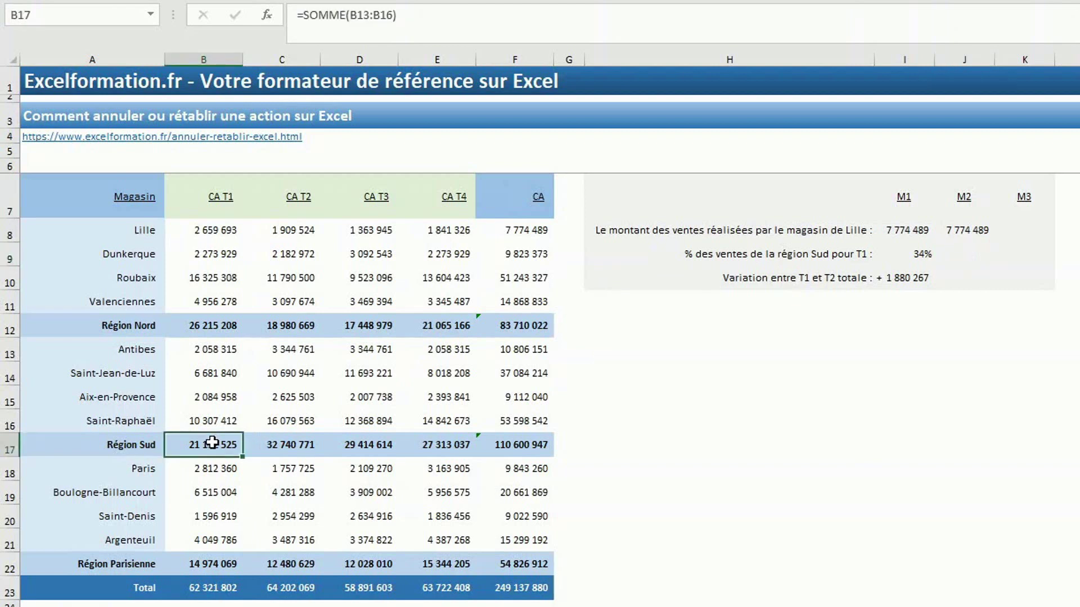
click(112, 18)
text(_ventes)
text(Region)
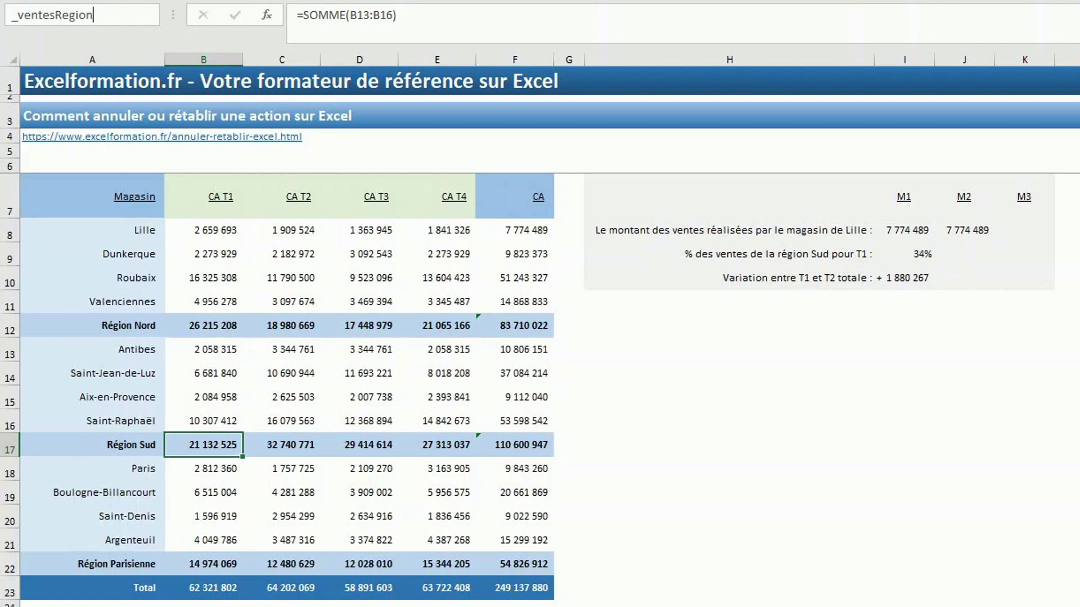
text(SudT)
text(1)
key(Return)
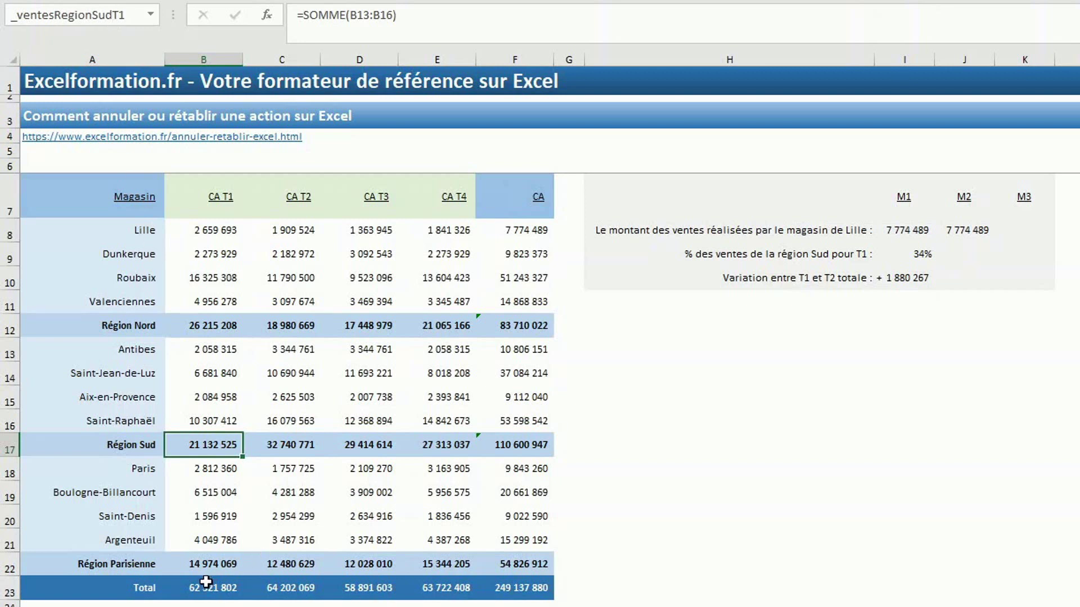
click(206, 583)
click(78, 9)
key(BackSpace)
text(_ventesT)
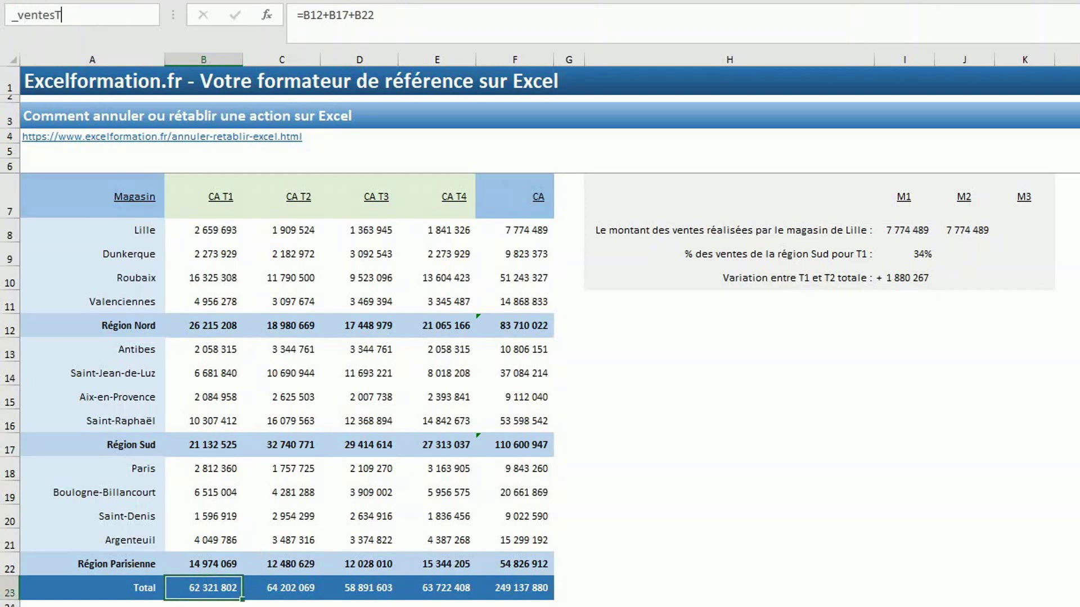
text(otalesT1)
key(Return)
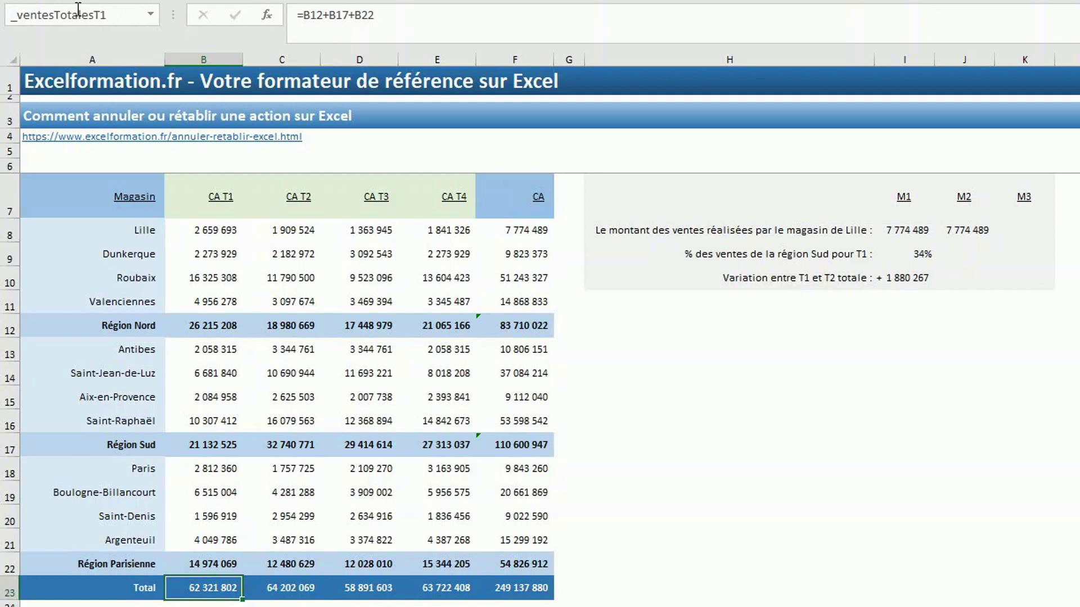
click(960, 254)
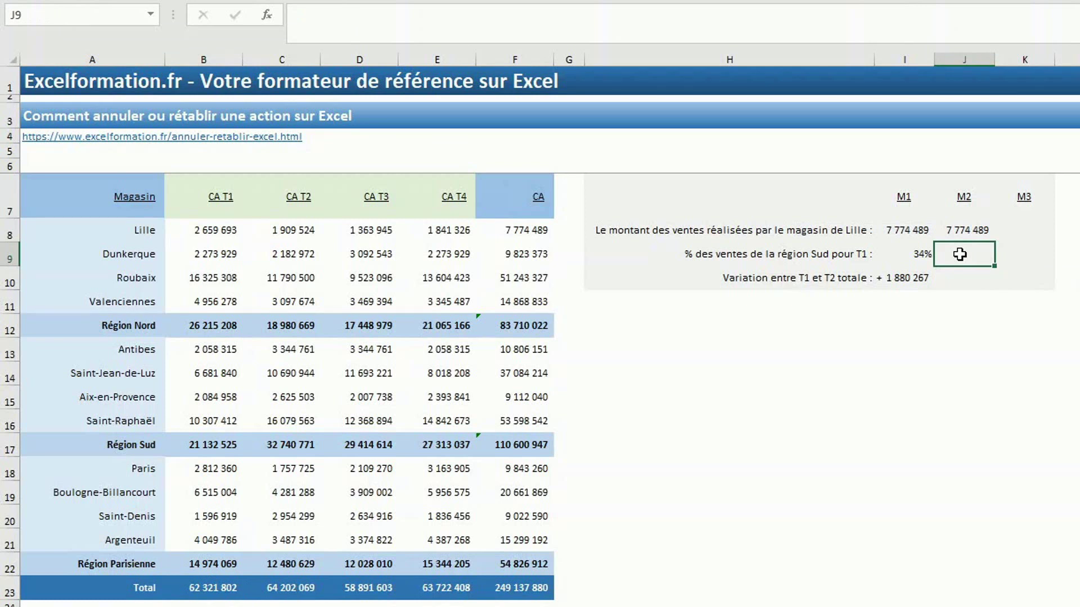
- Build =_ventesRegionSudT1/_ventesTotalesT1 in J9 from name suggestions, showing 34%
text(=)
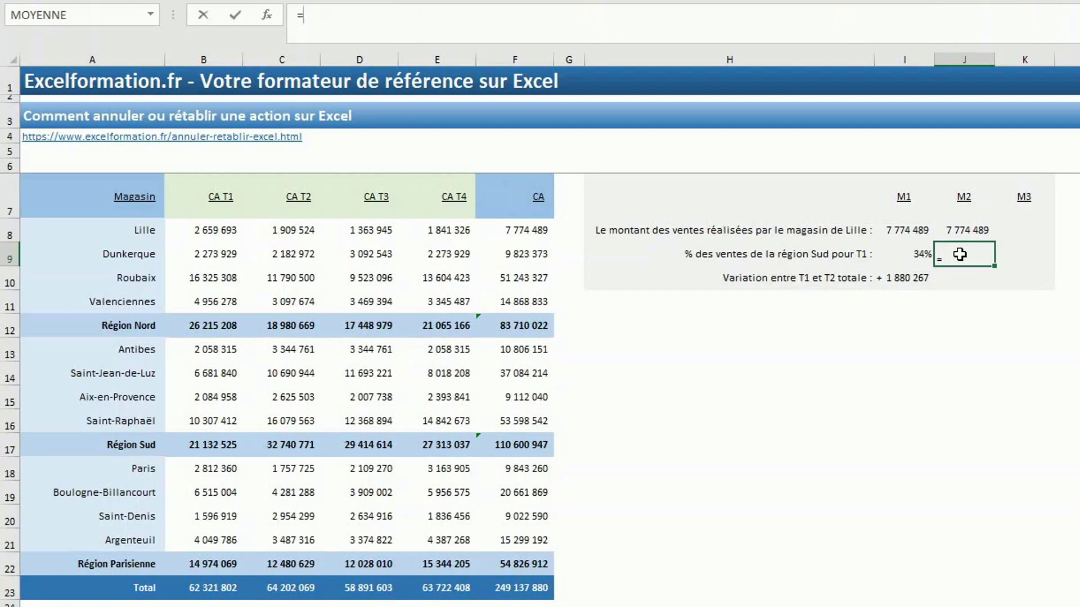
text(_)
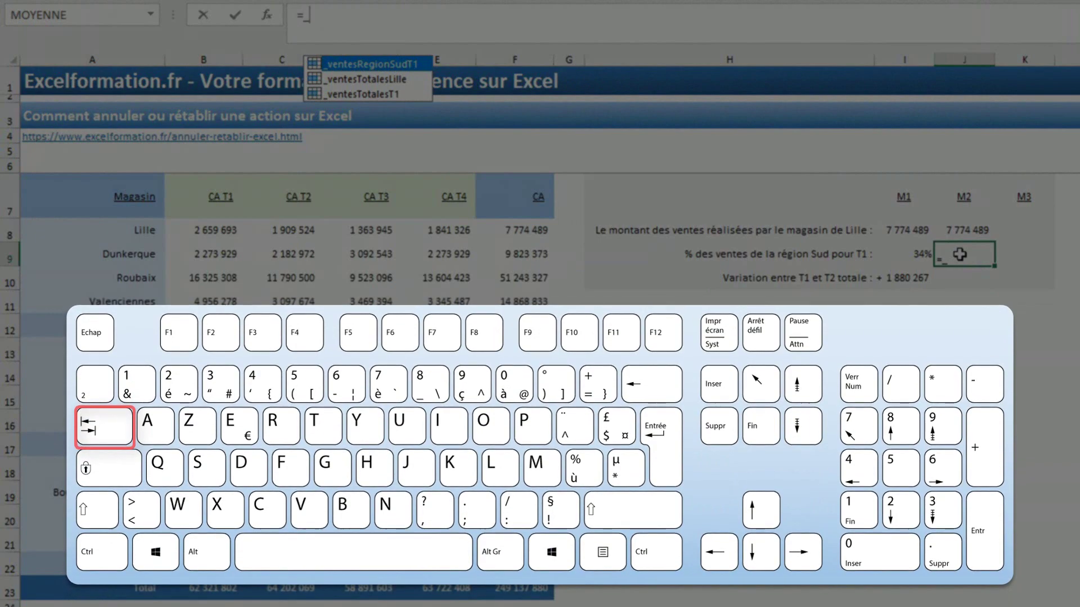
key(Tab)
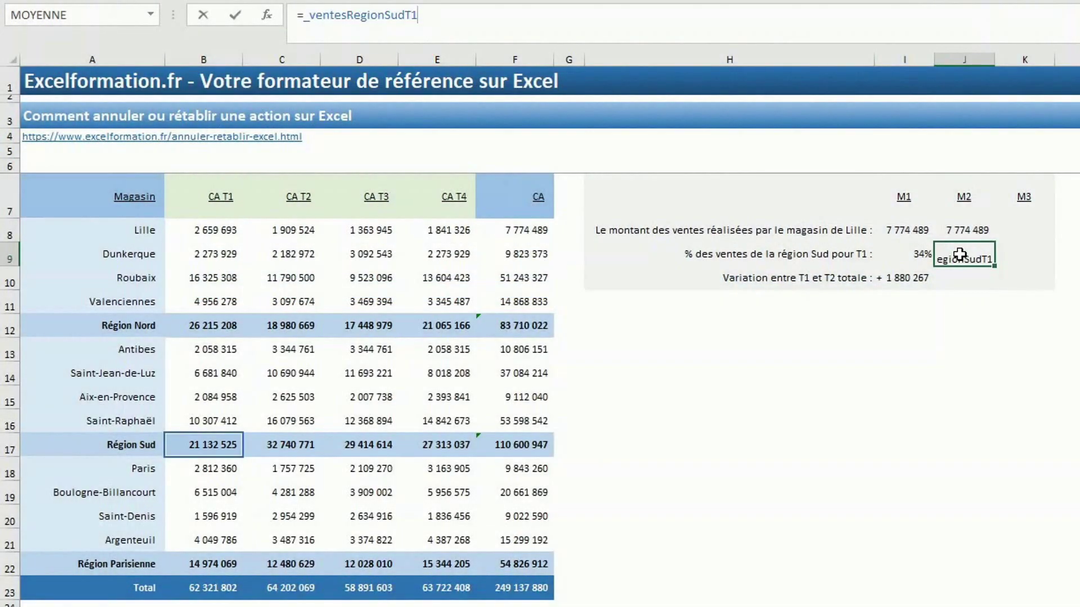
text(/_)
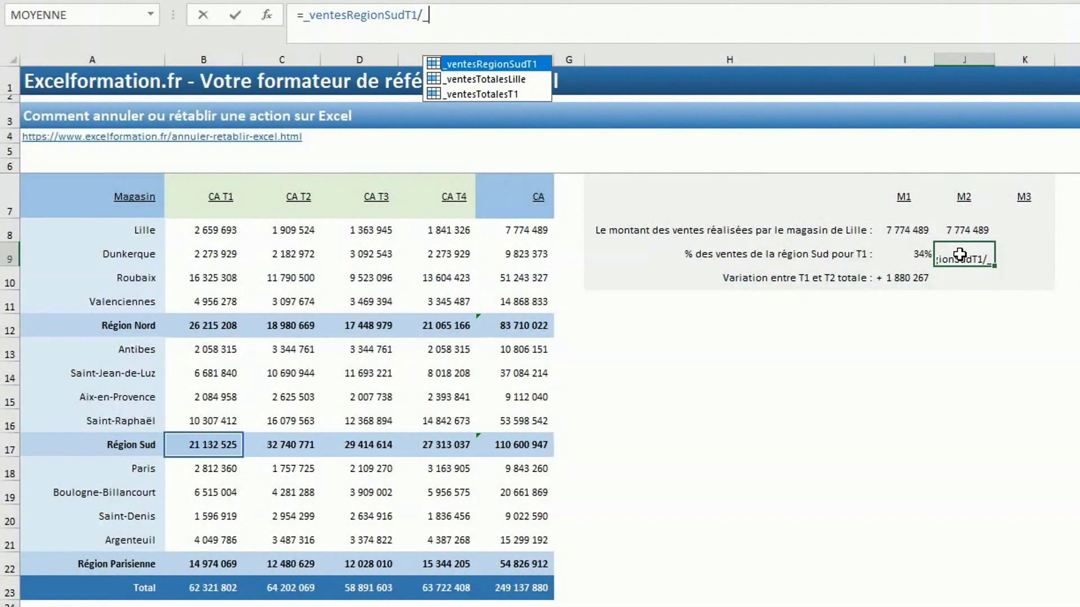
key(Down)
key(Down)
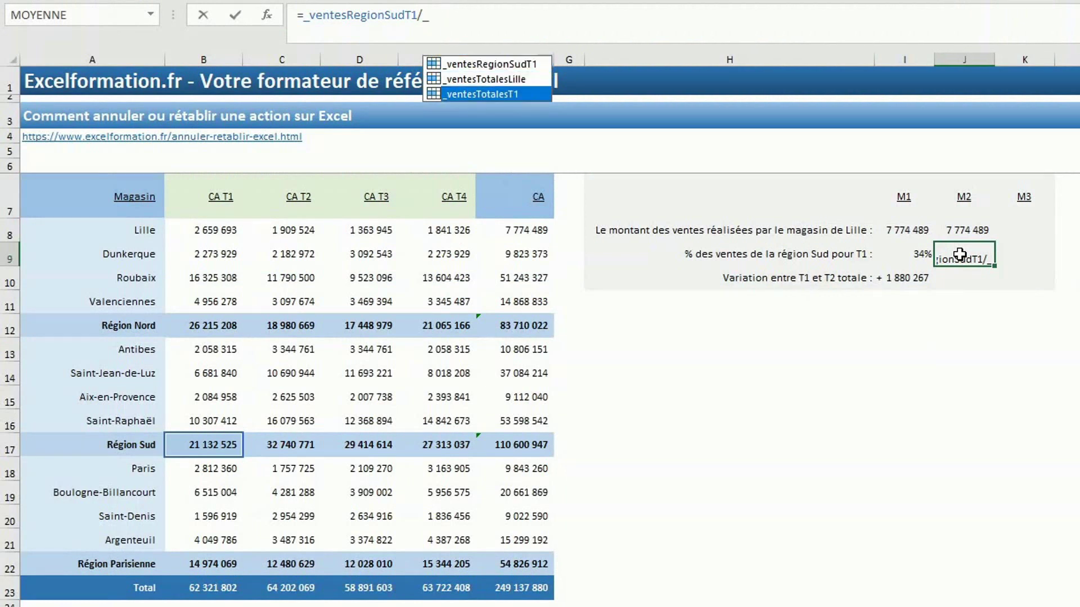
key(Tab)
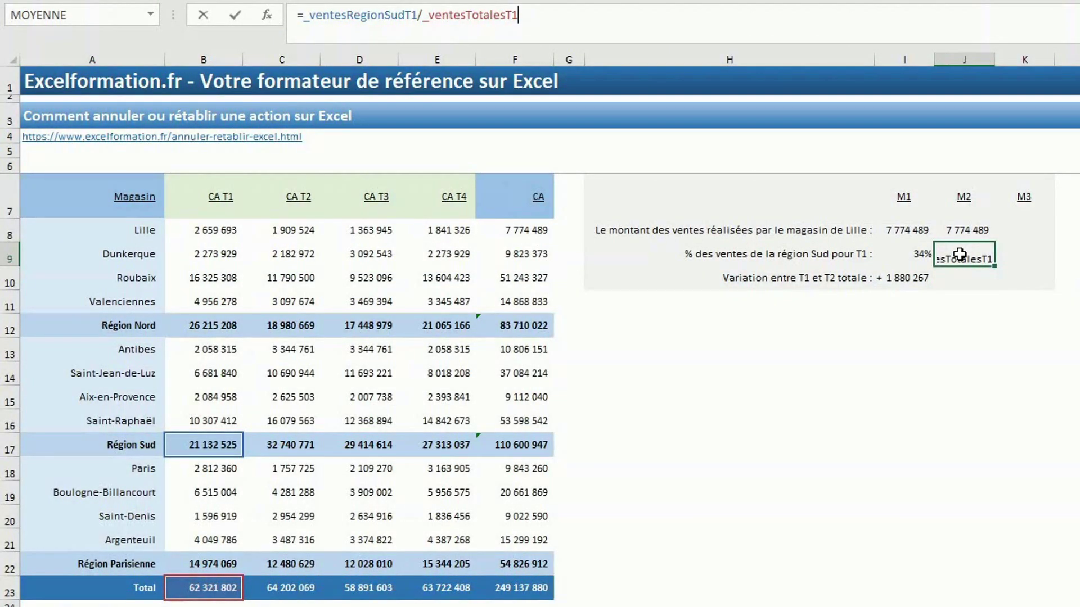
key(Return)
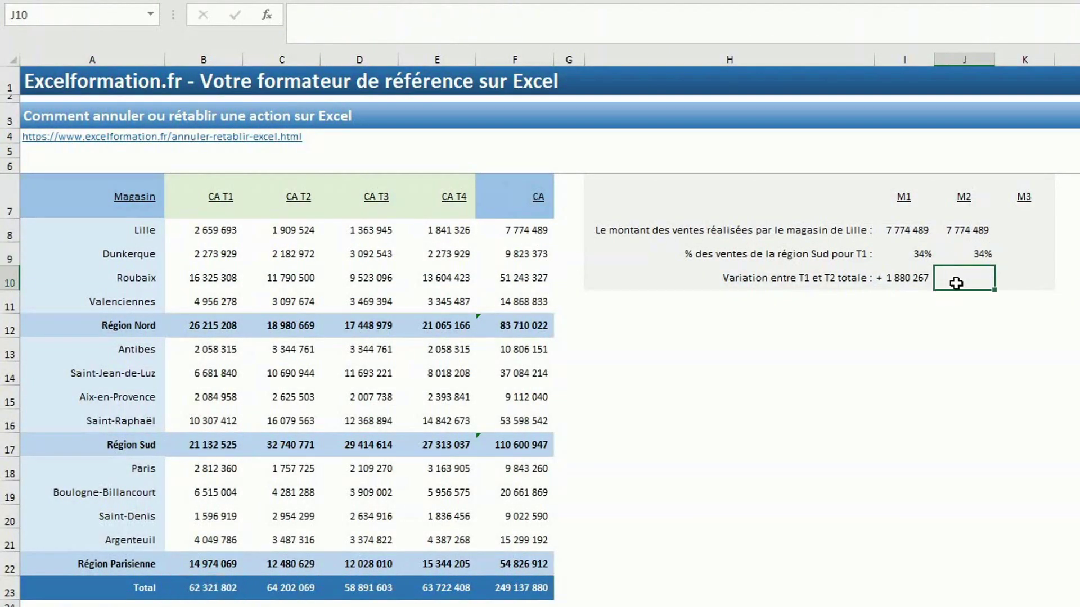
- Name the T2 grand total C23 _ventesTotalesT2
click(206, 591)
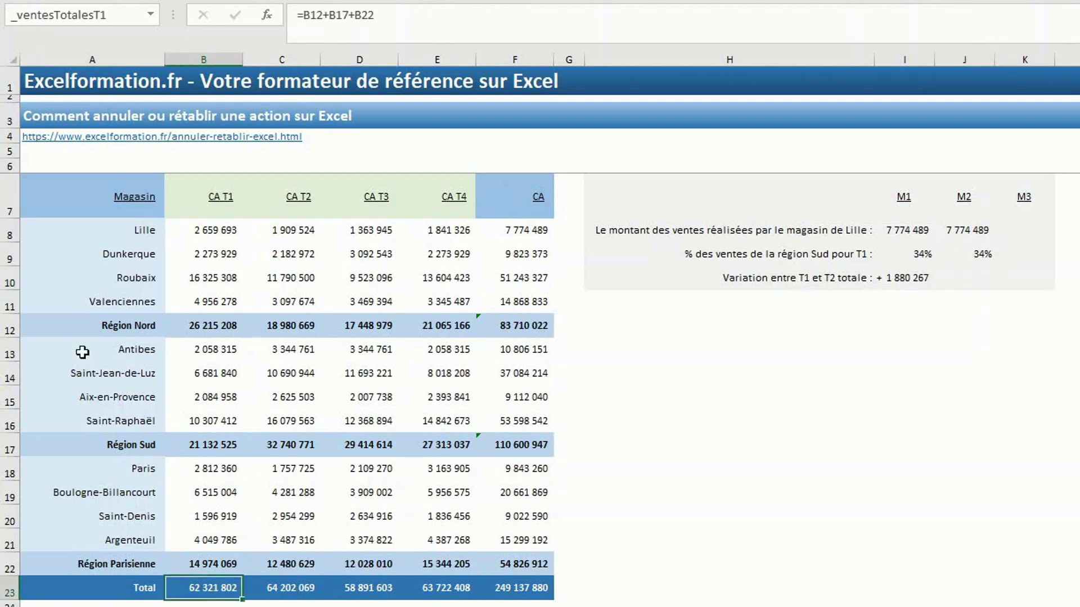
click(292, 587)
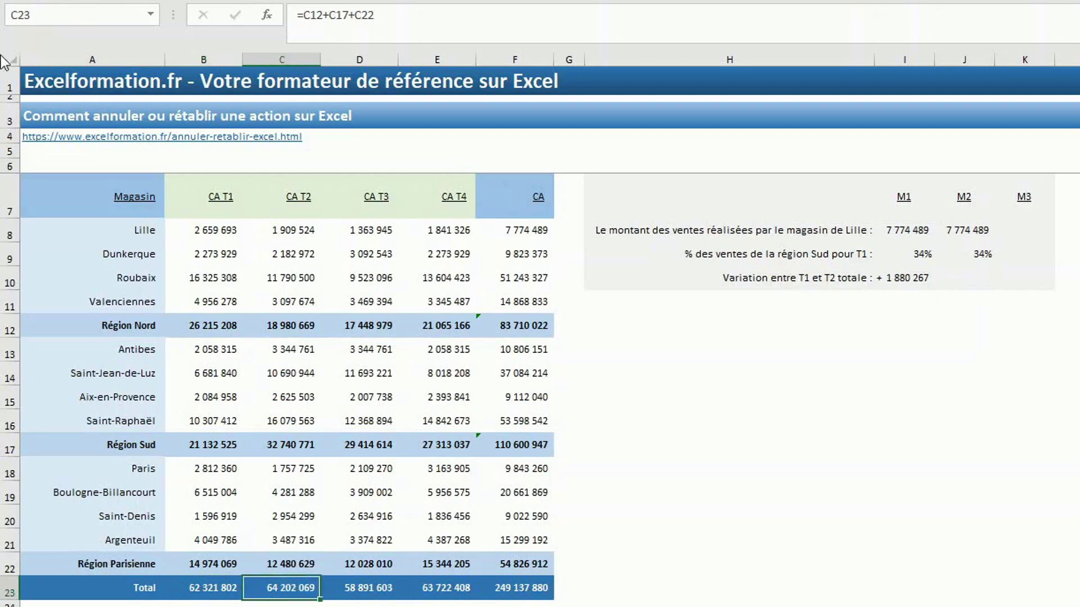
click(48, 14)
text(_ventes)
text(TotalesT)
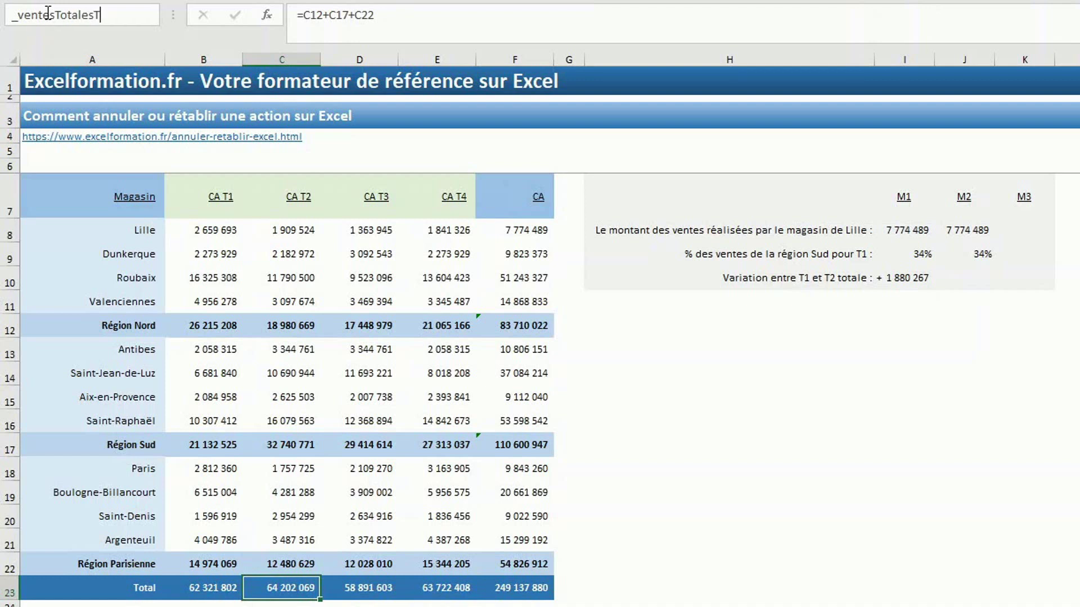
text(2)
key(Return)
- Enter =_ventesTotalesT2-_ventesTotalesT1 in J10, then undo that entry
click(985, 278)
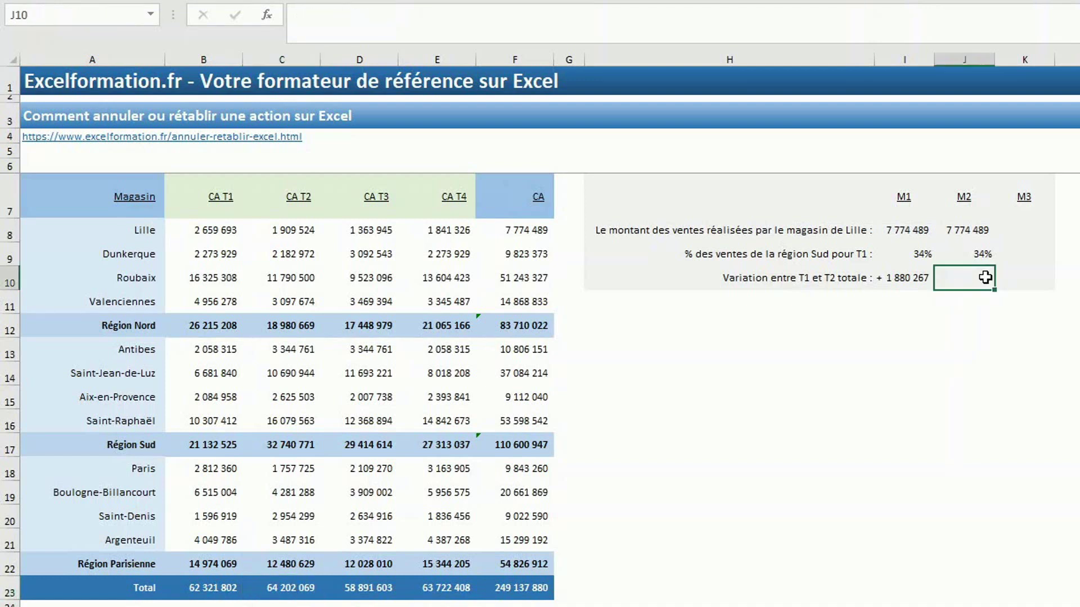
text(=_)
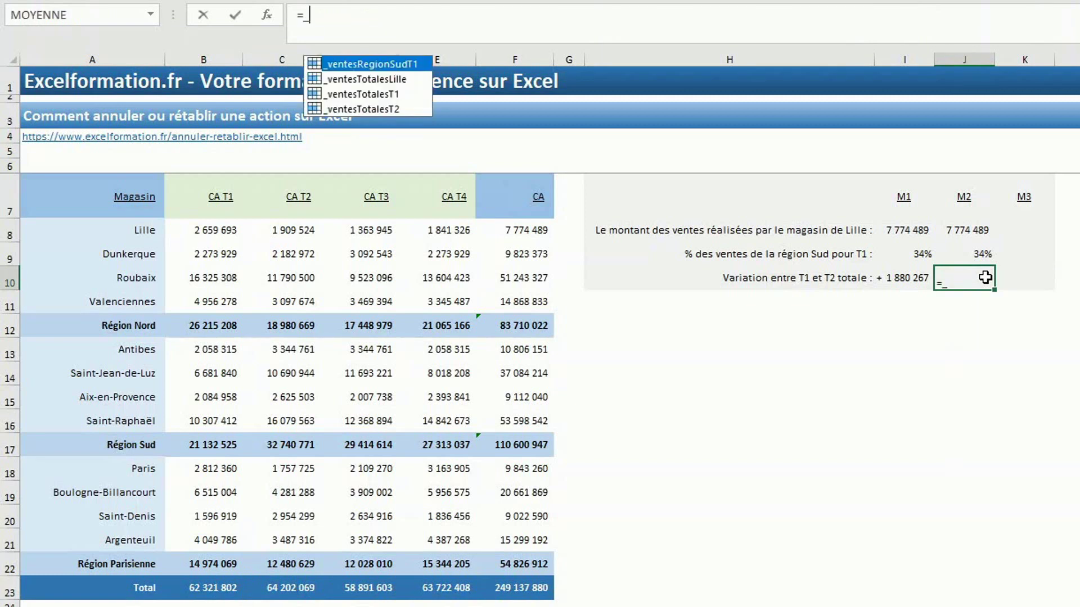
key(Down)
key(Down)
key(Down)
key(Tab)
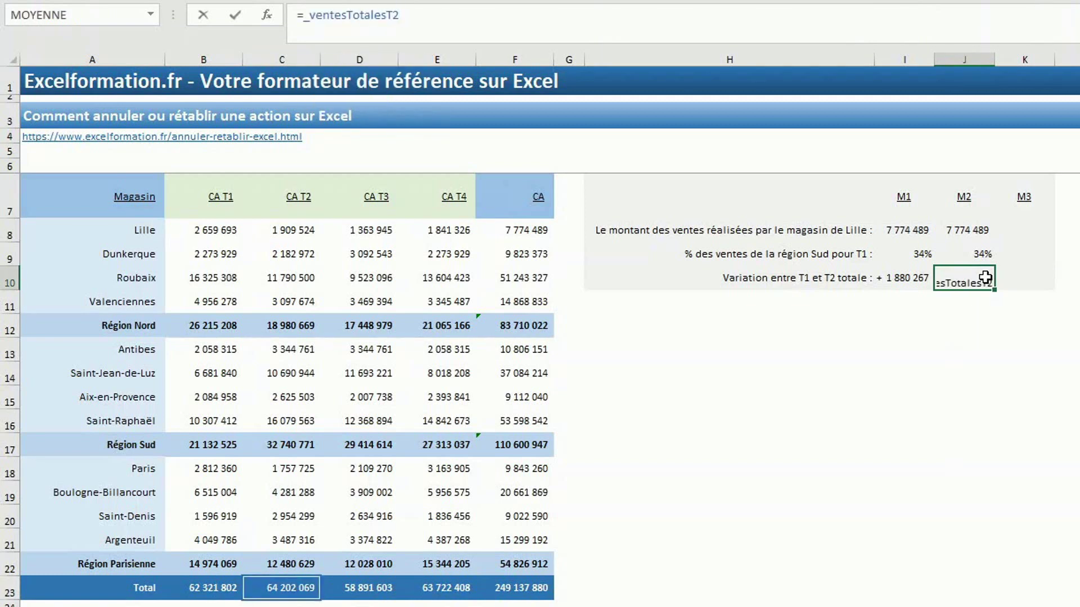
text(-_)
key(Down)
key(Down)
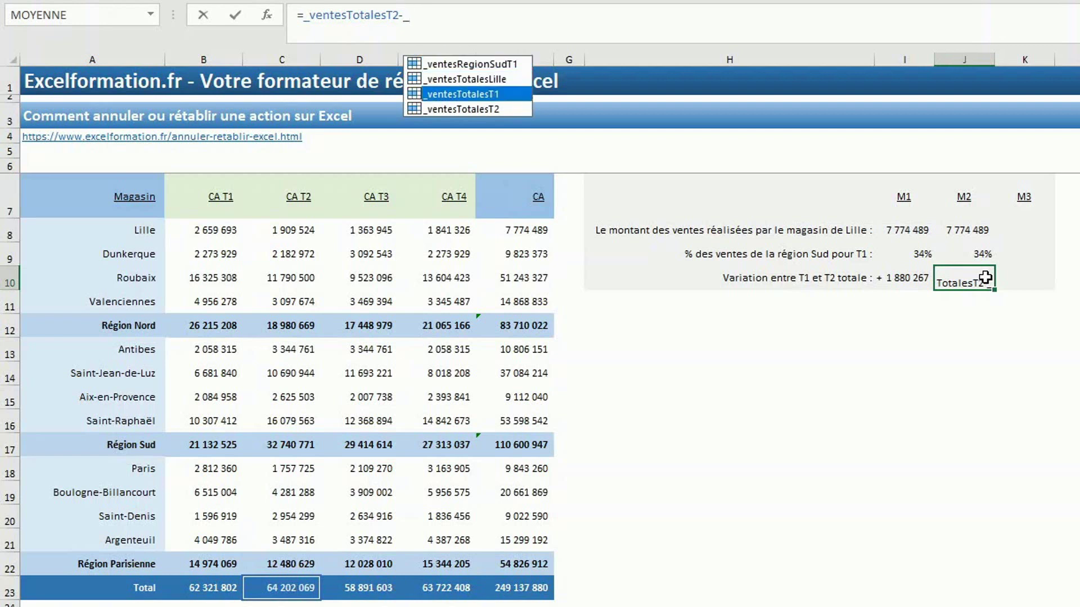
key(Tab)
key(Return)
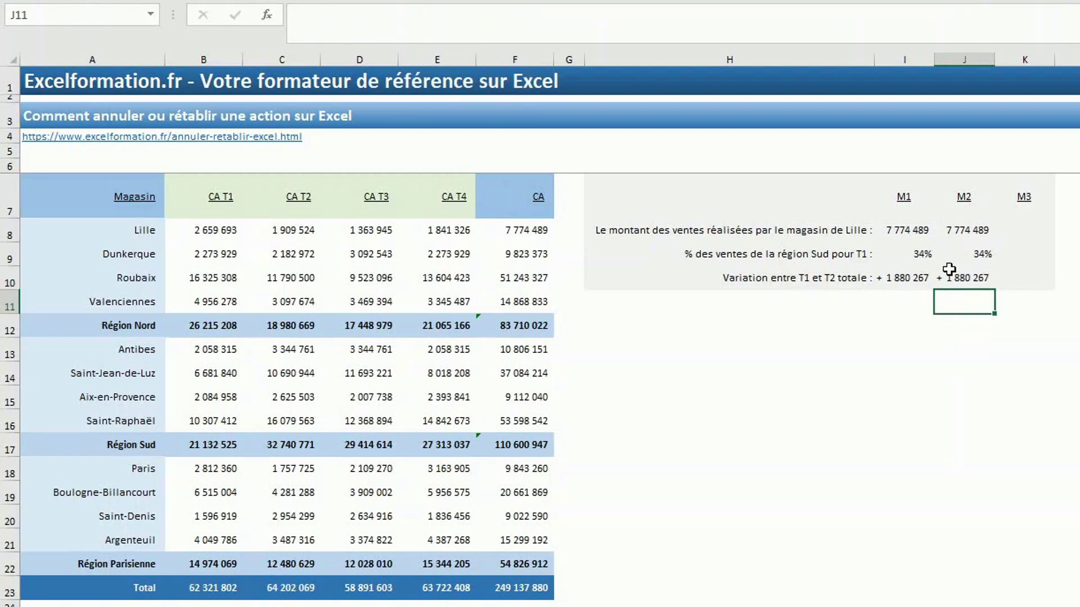
key(ctrl+z)
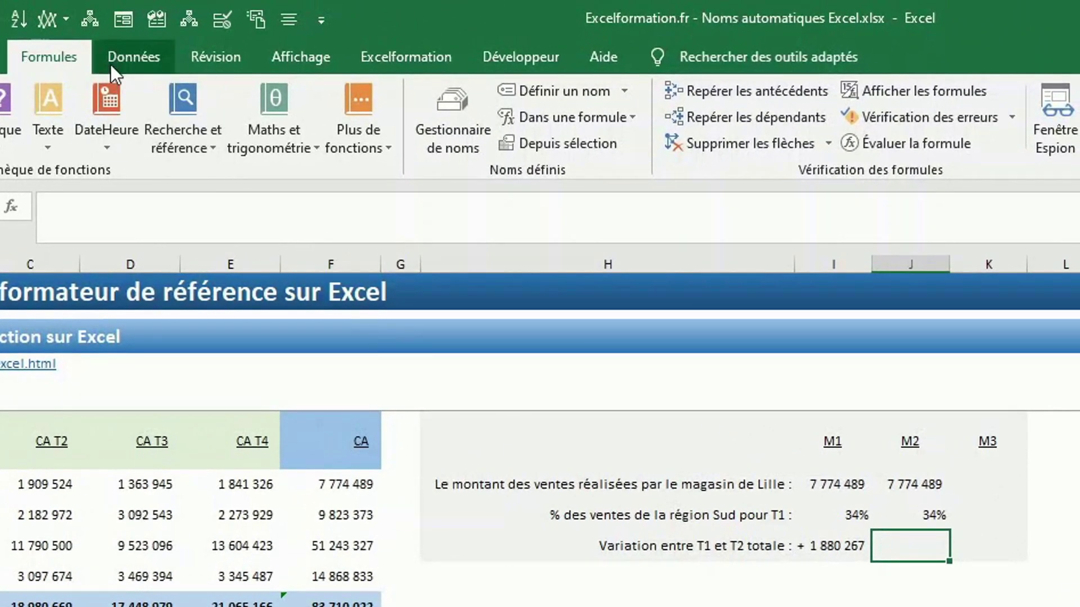
- Rebuild =_ventesTotalesT2-_ventesTotalesT1 in J10 via Use in Formula and compare with I10
click(530, 110)
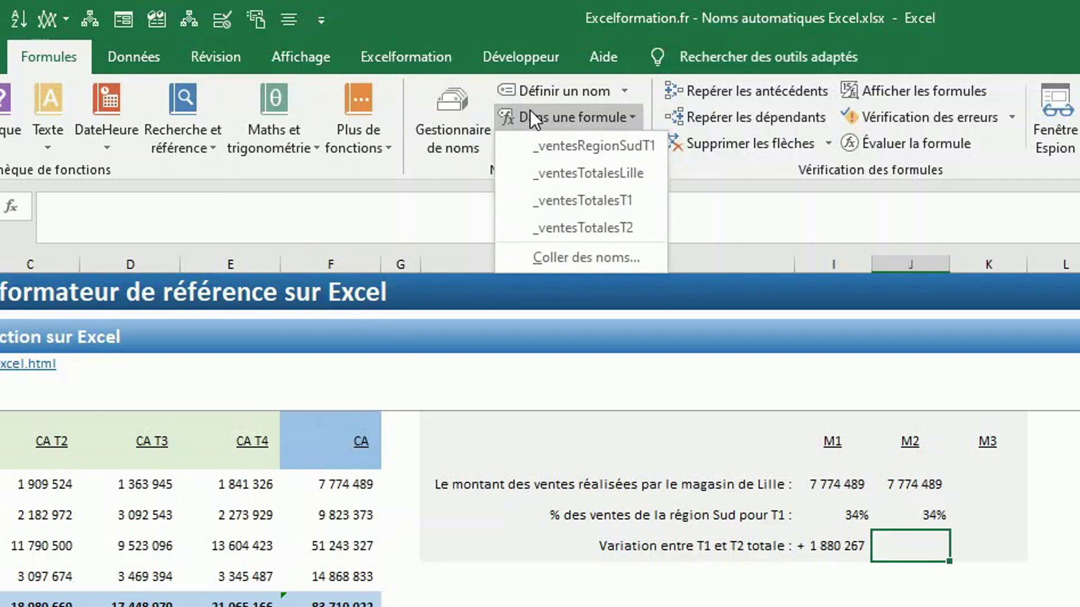
click(565, 227)
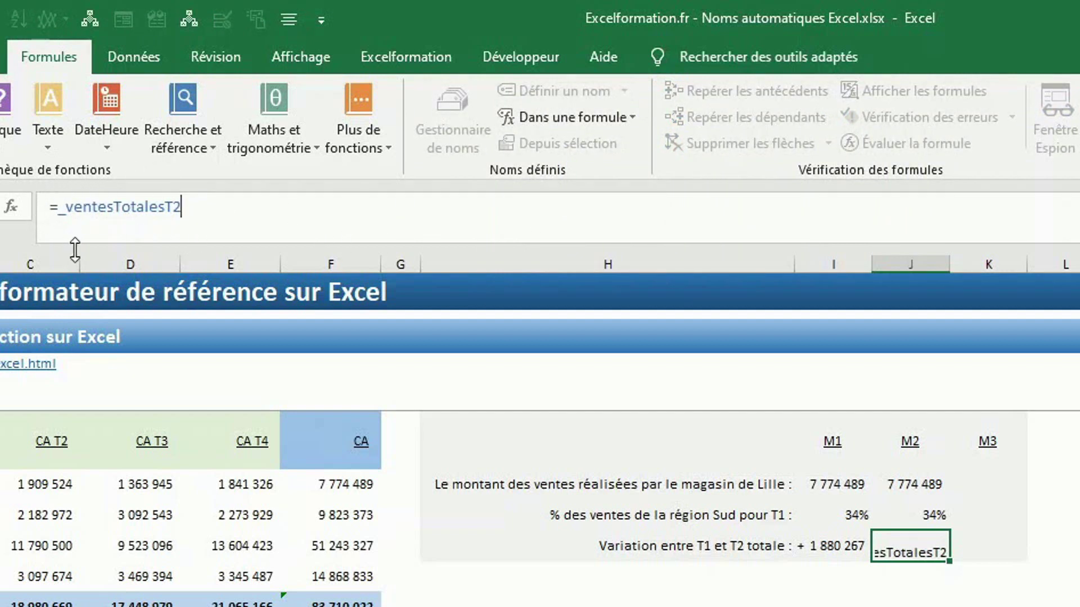
text(-)
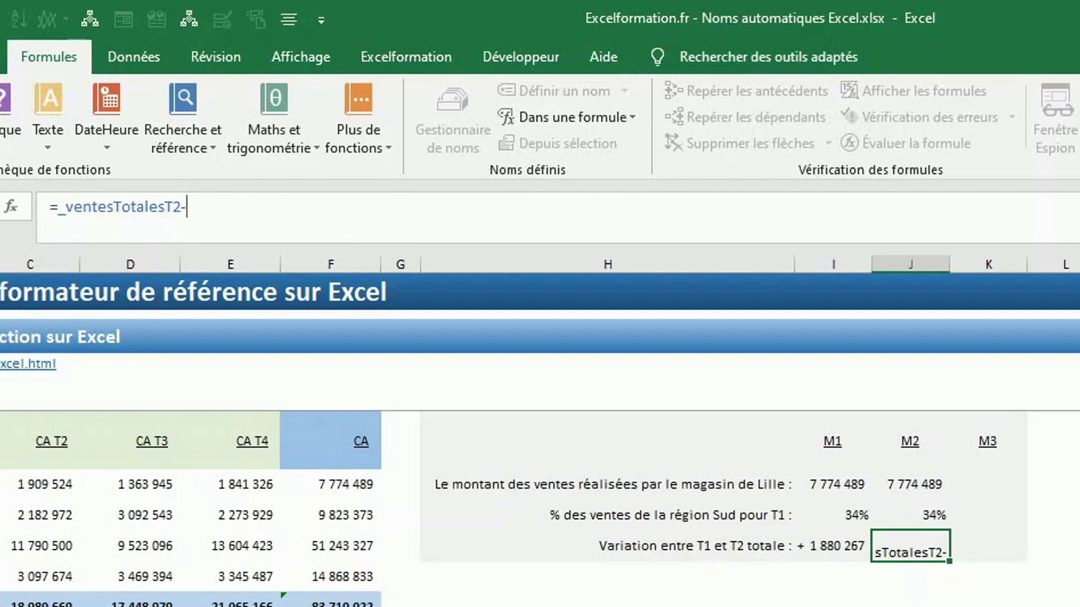
click(583, 115)
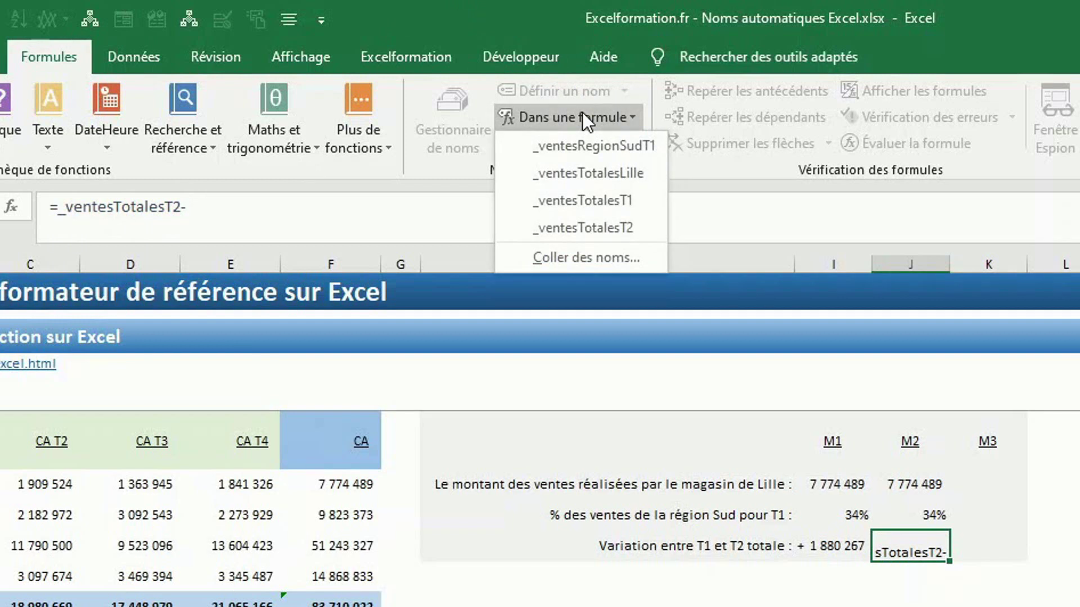
click(593, 200)
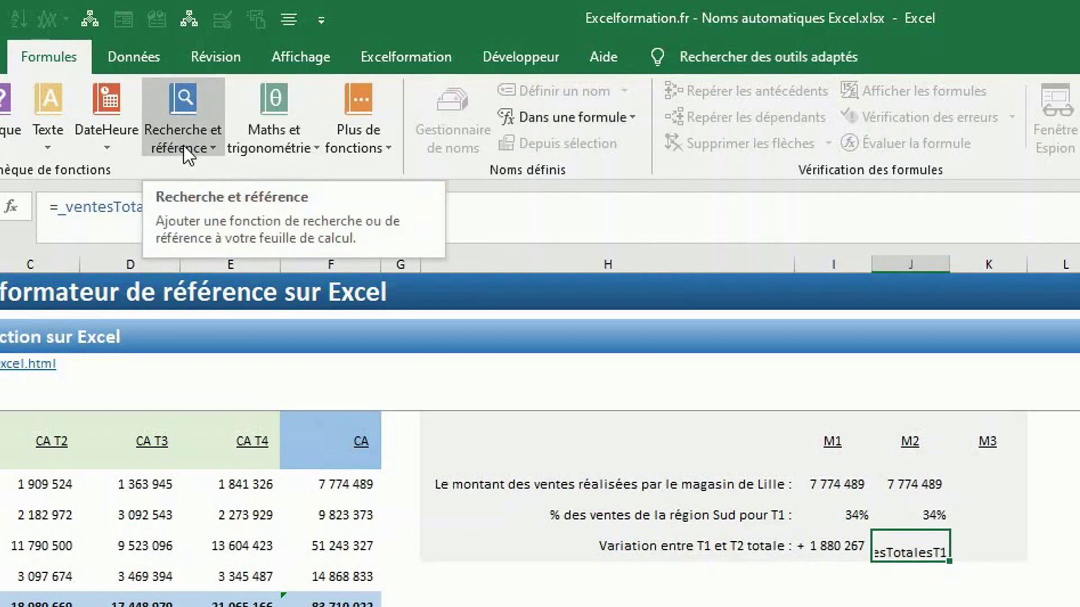
key(Return)
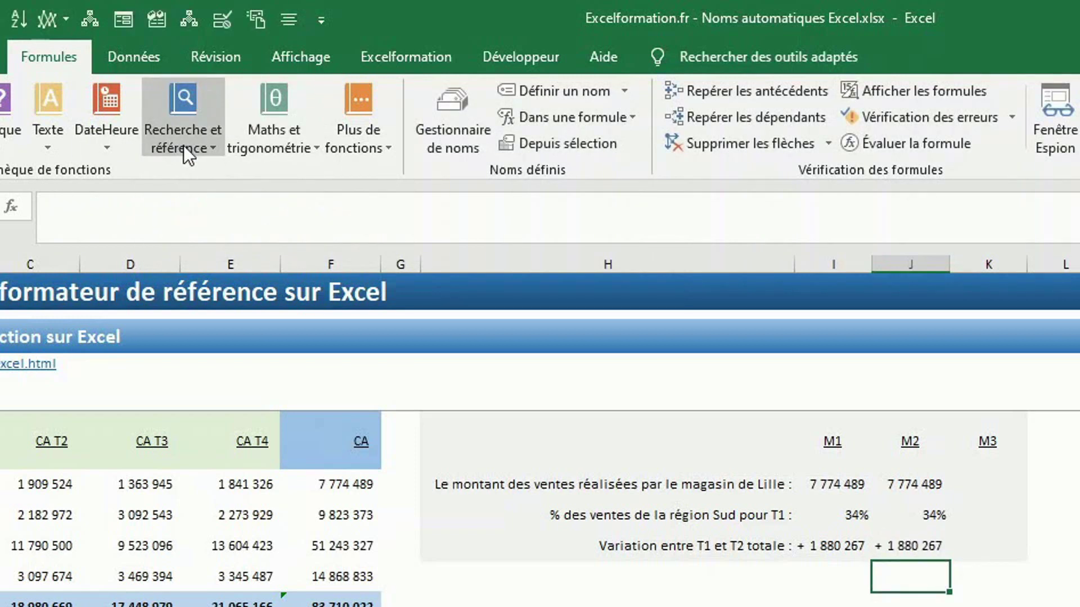
click(928, 544)
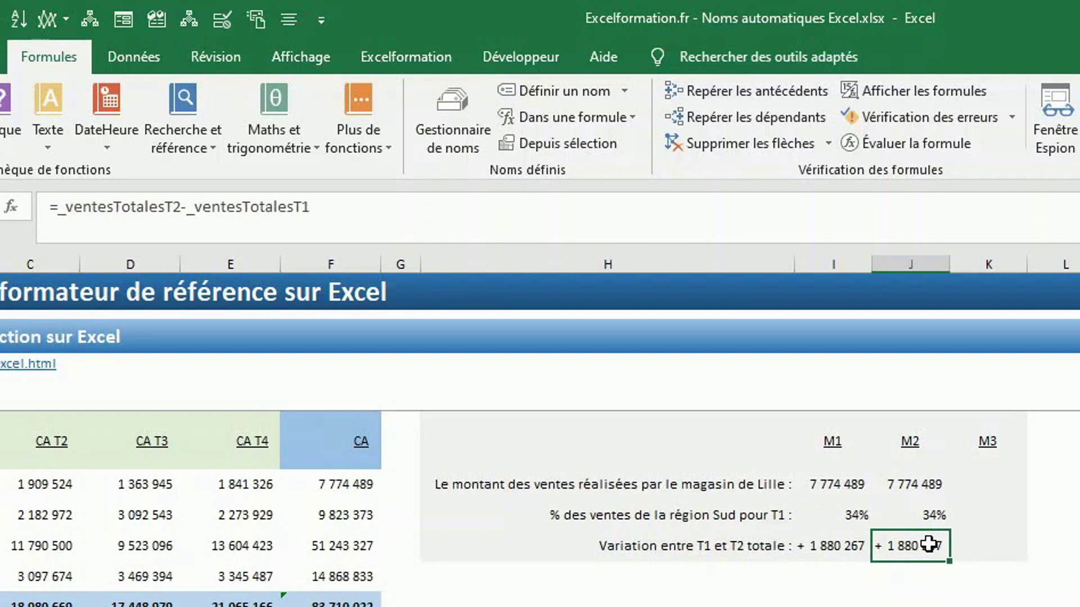
click(846, 545)
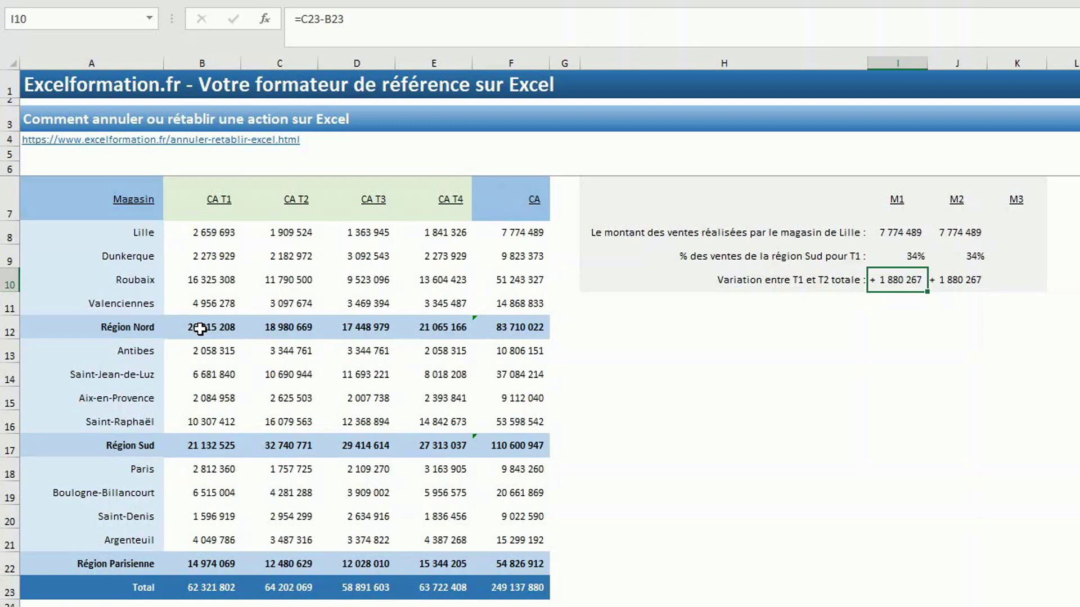
- Name the Région Nord row B12:F12 _ventesRegionNord and confirm it in the names list
drag(200, 329, 490, 323)
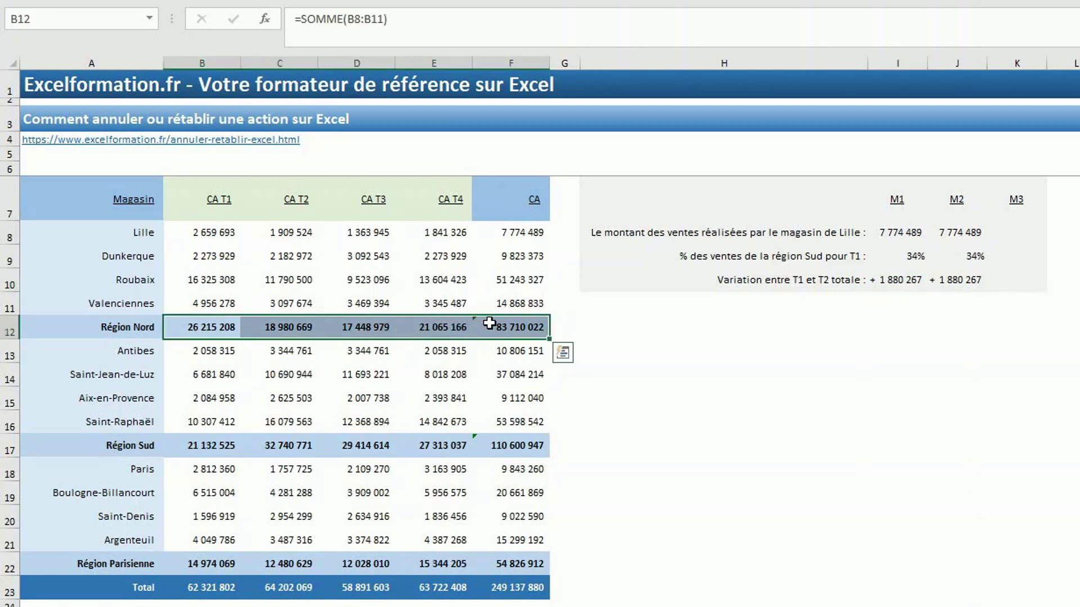
click(90, 19)
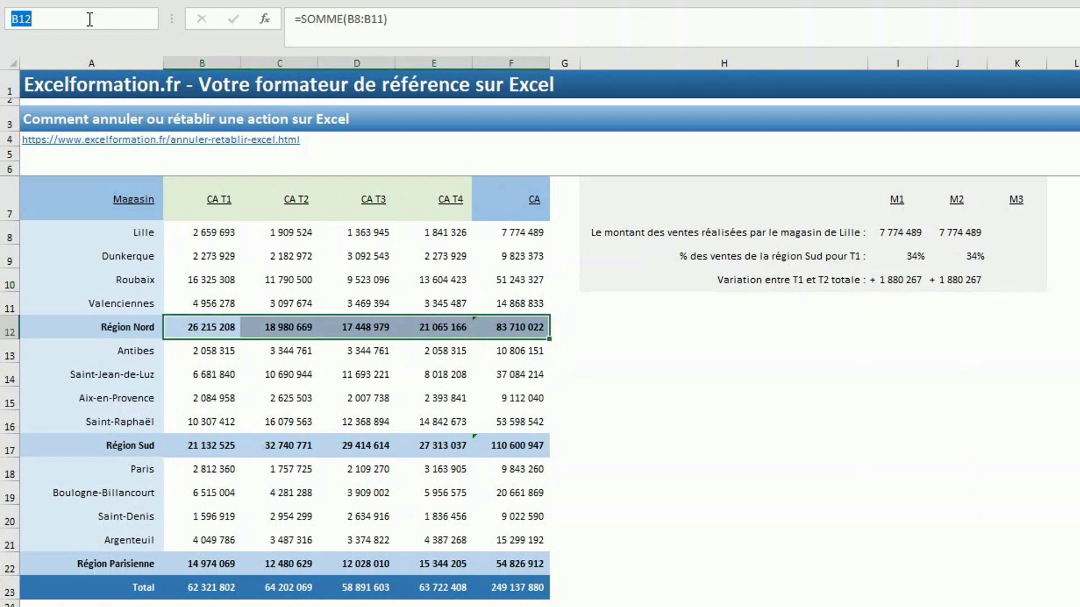
key(BackSpace)
text(ventes)
text(RegionNord)
key(Return)
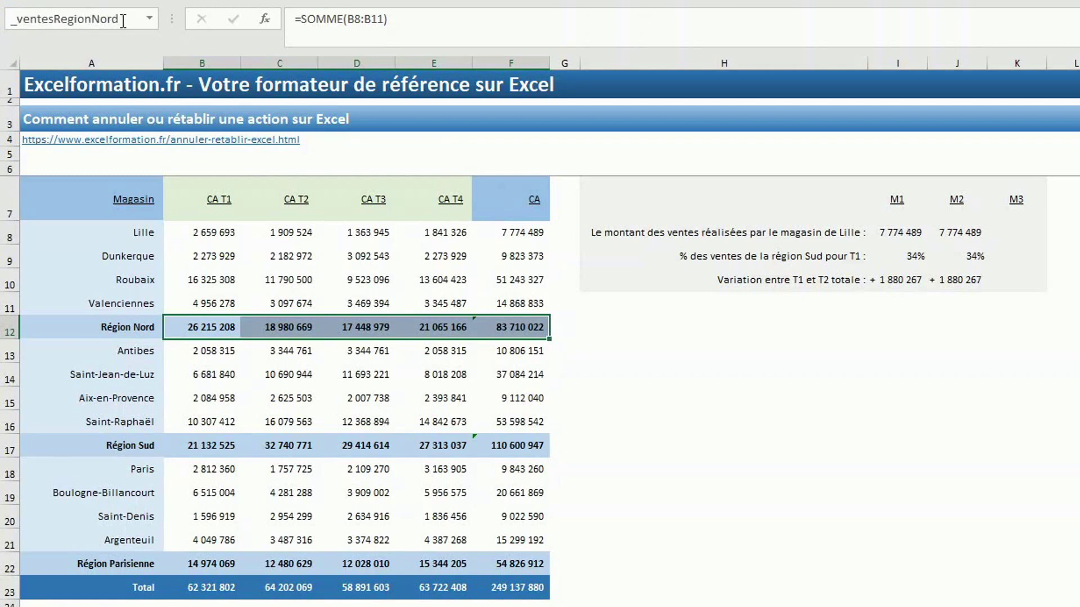
click(148, 21)
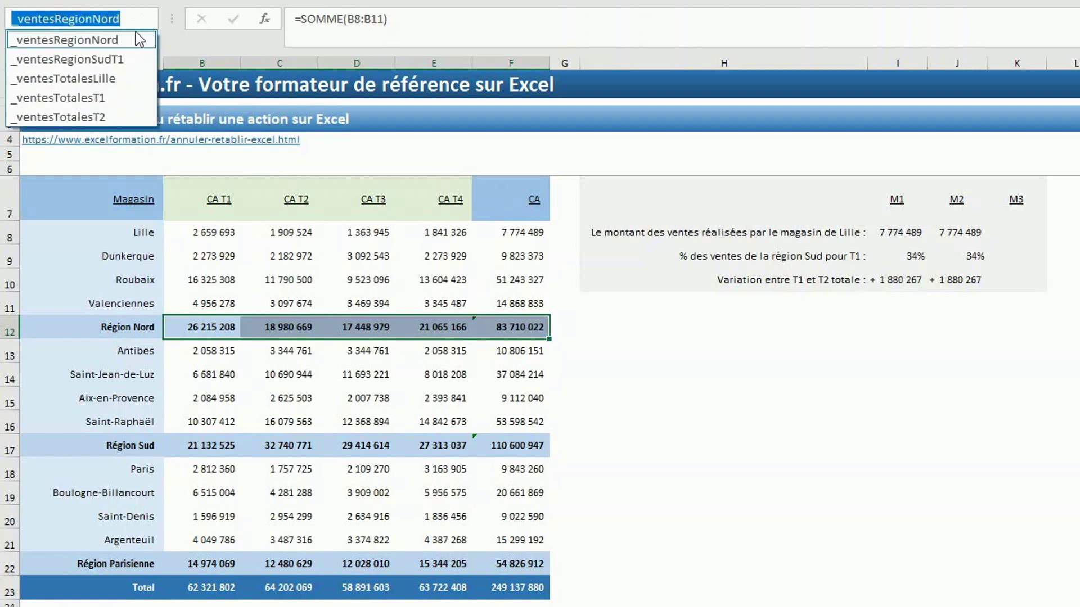
click(125, 44)
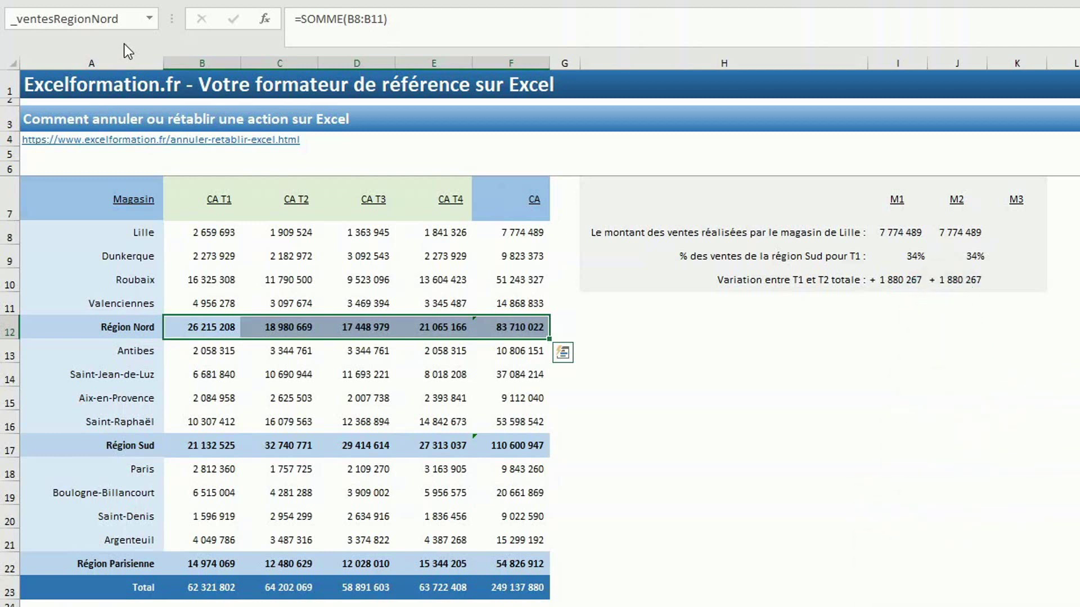
click(957, 233)
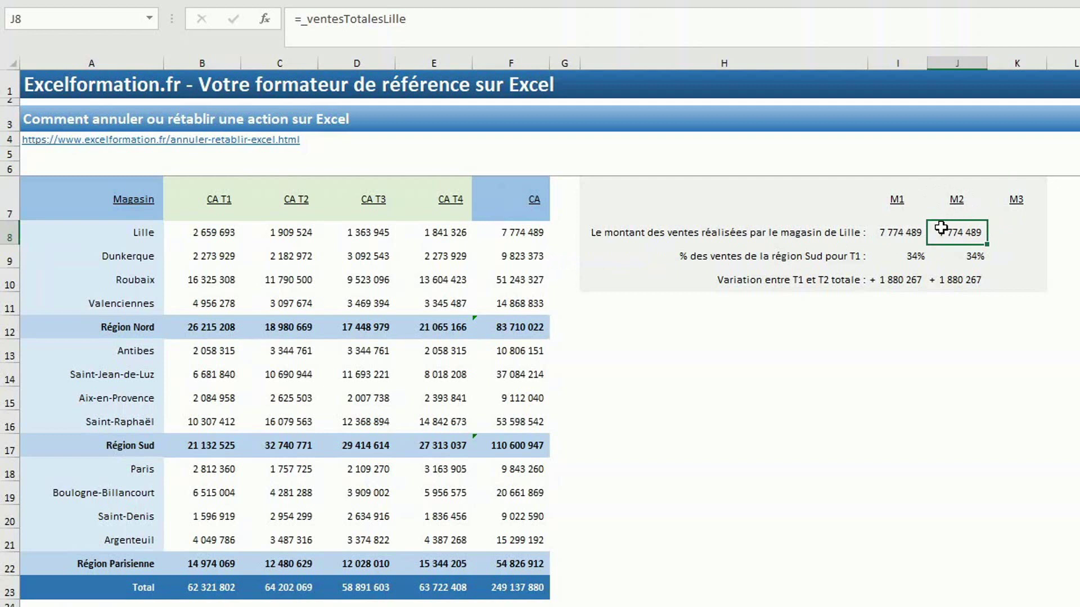
- Name Lille's sales row B8:F8 as _ventesLille
drag(215, 233, 497, 241)
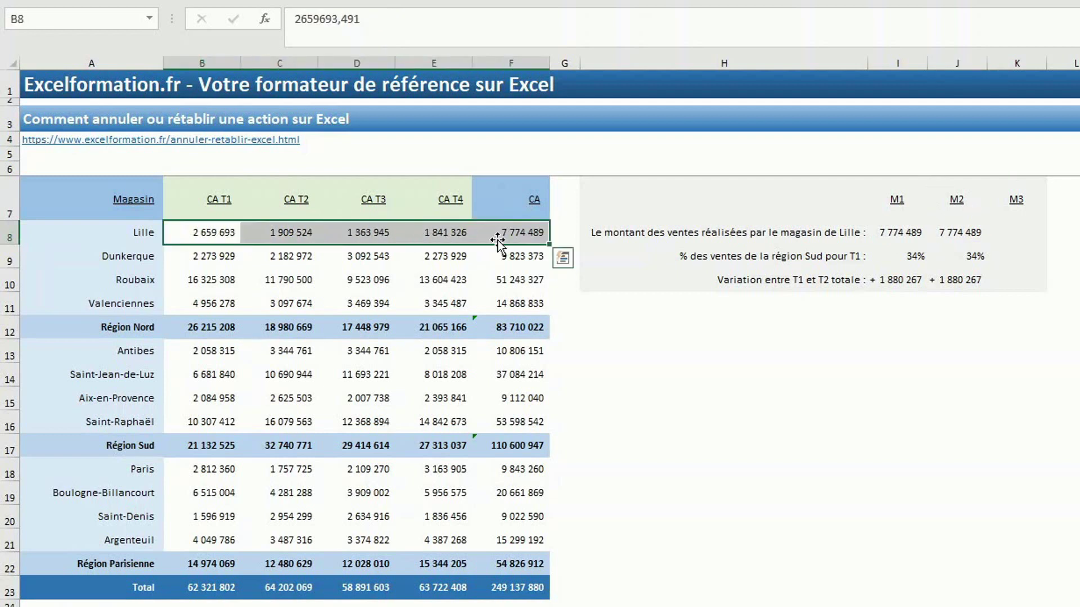
click(73, 19)
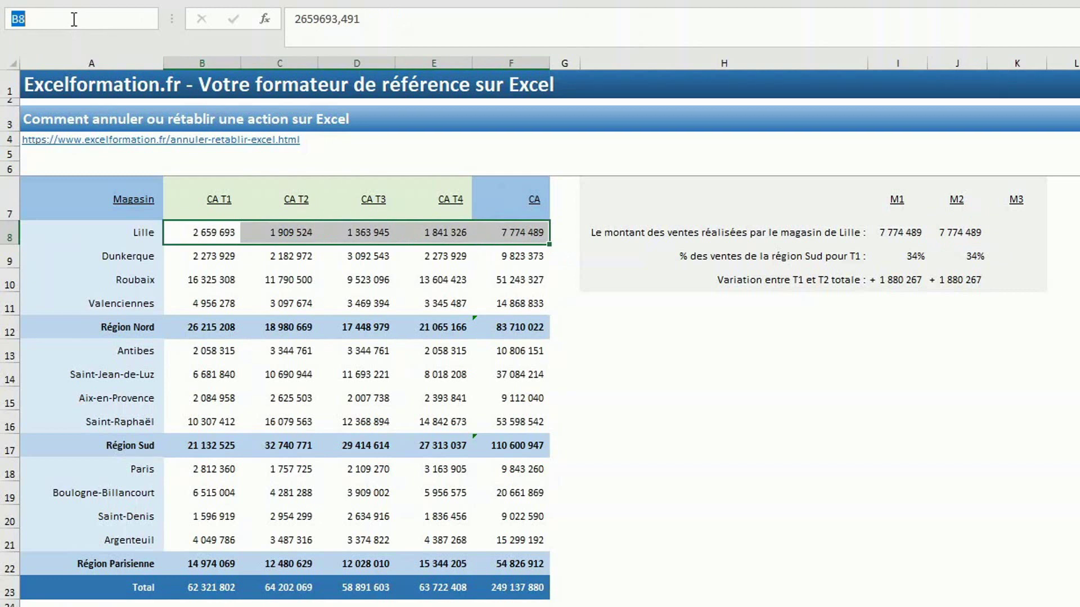
text(_ventesLil)
text(le)
key(Return)
- Name the CA column F8:F23 as _CA
drag(489, 231, 493, 586)
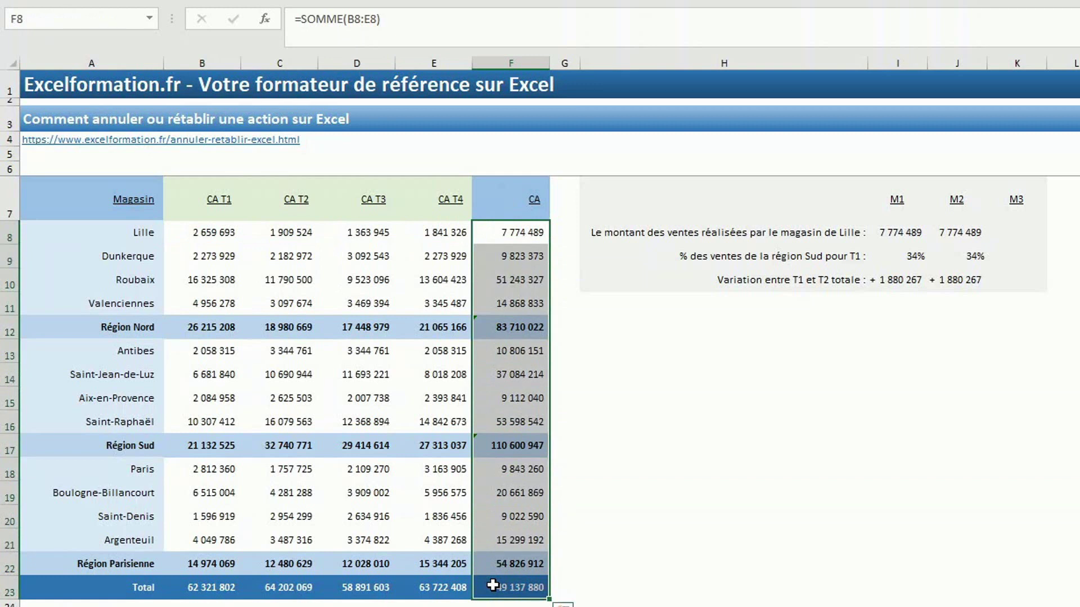
click(48, 12)
text(_CA)
key(Return)
- Enter =SOMME(_CA _ventesLille) in J8 to get Lille's total of 7 774 489
click(946, 235)
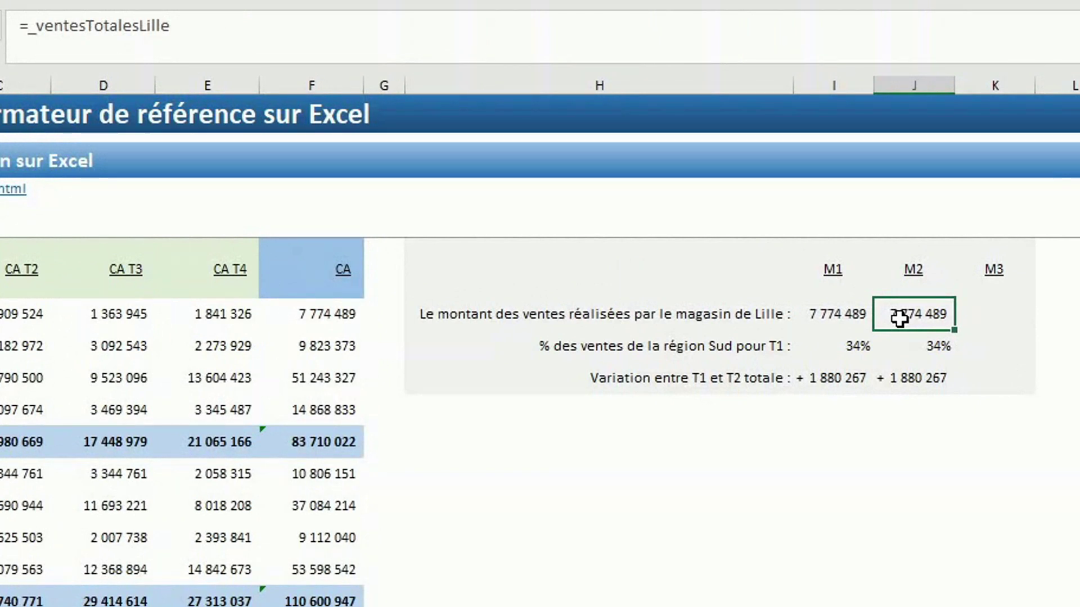
text(=somme()
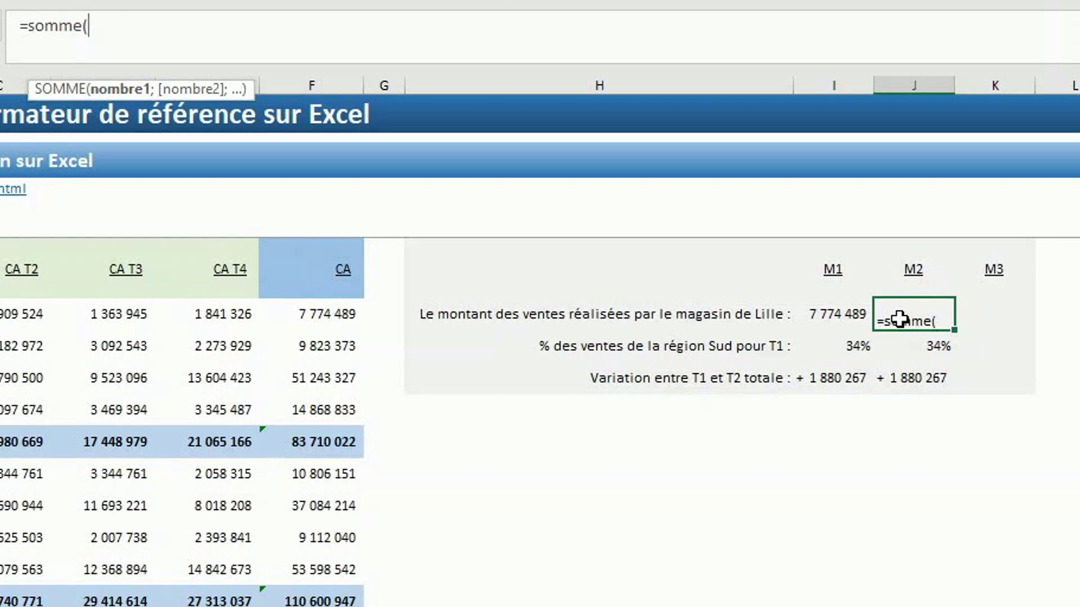
text(_ca _)
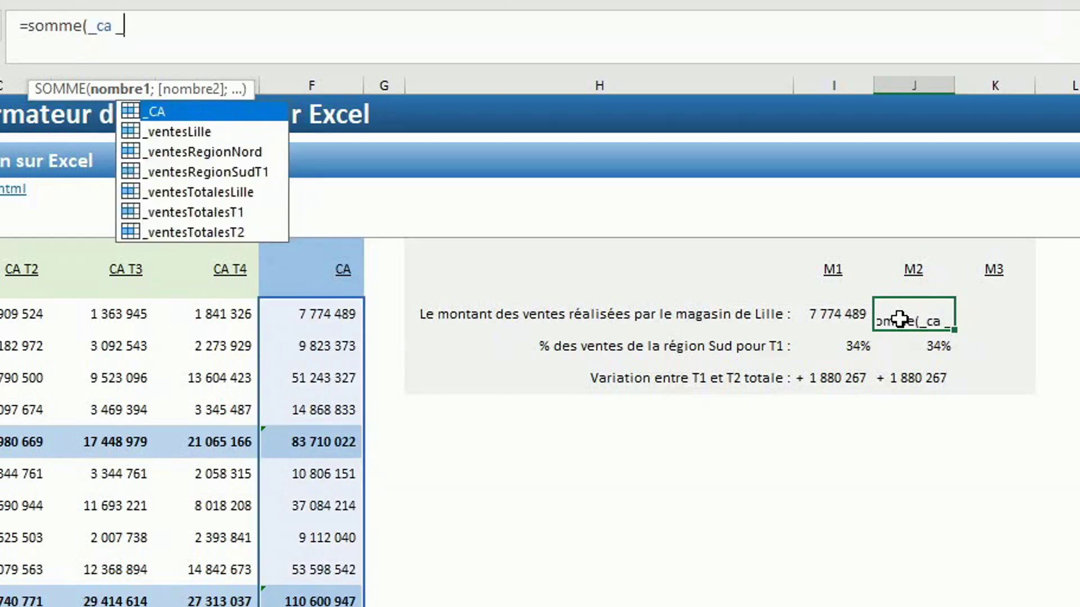
key(Down)
key(Tab)
text())
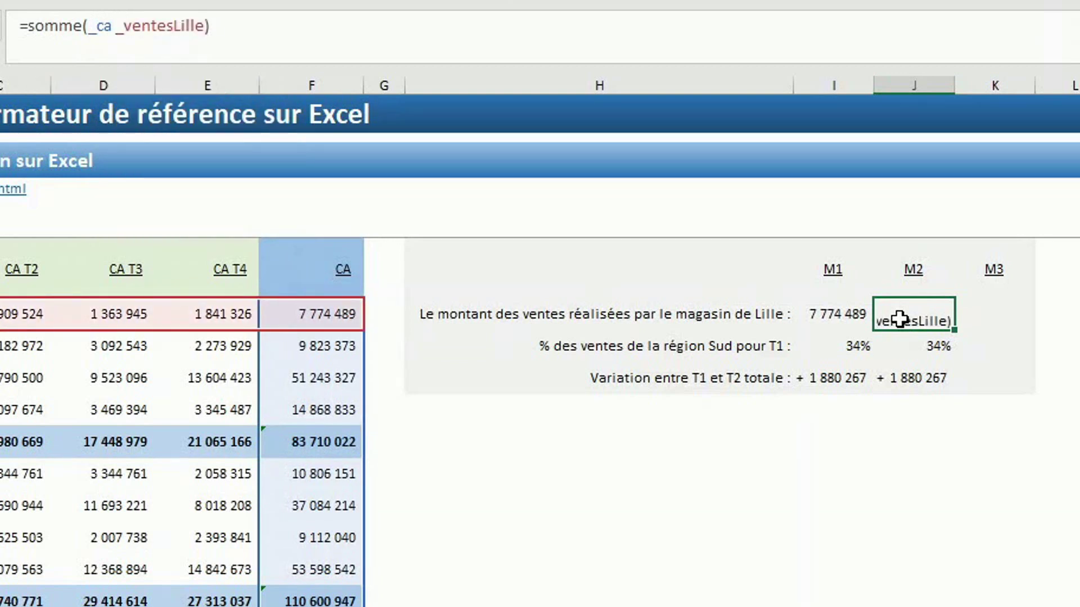
key(Return)
click(935, 314)
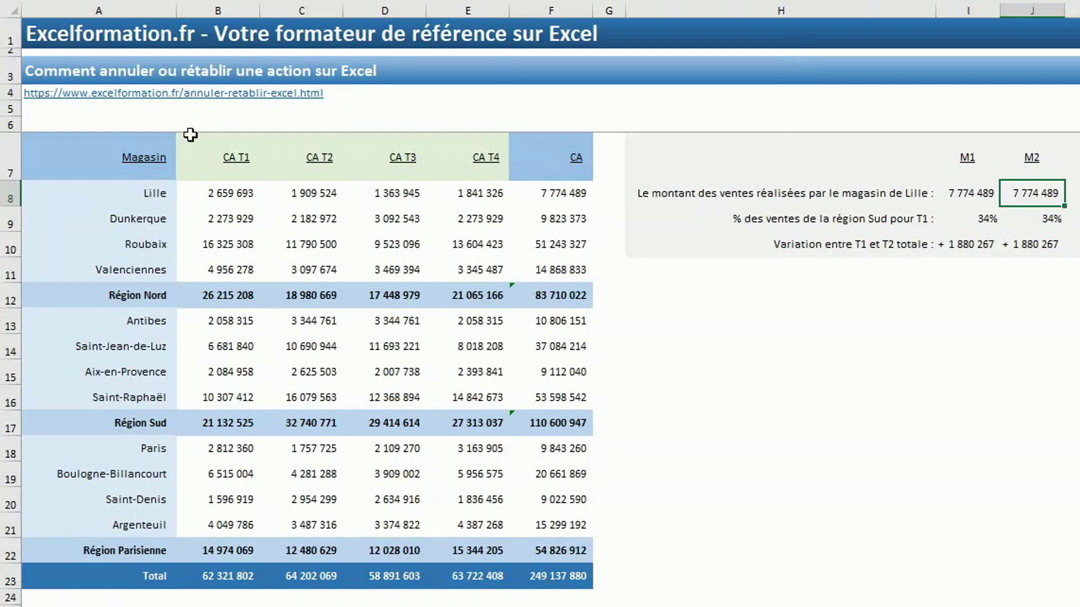
- Create names for A7:F23 from its top-row headers and left-column store labels
drag(134, 156, 578, 570)
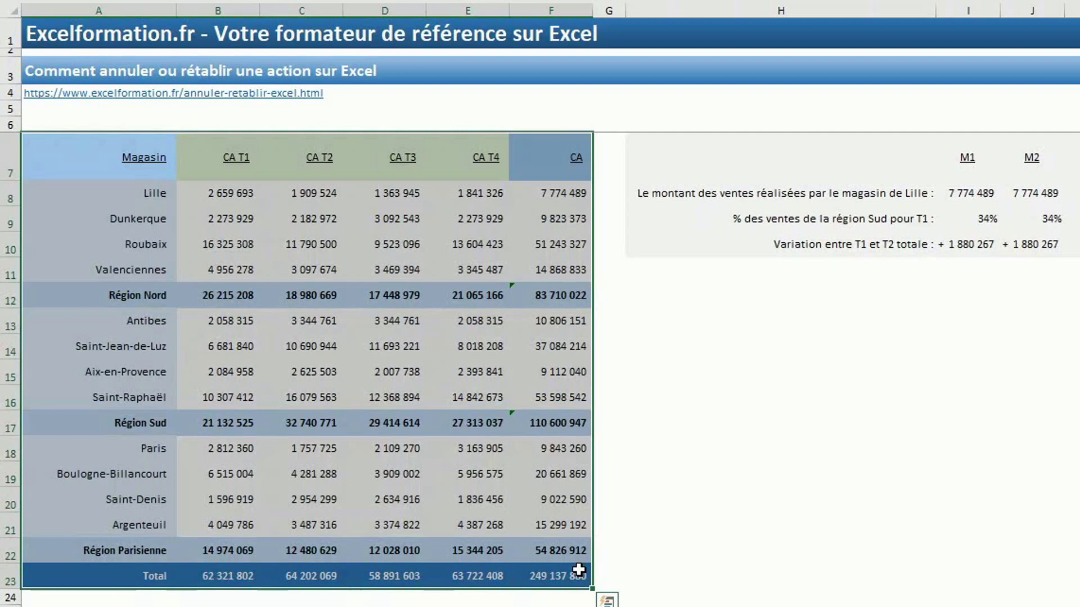
click(329, 320)
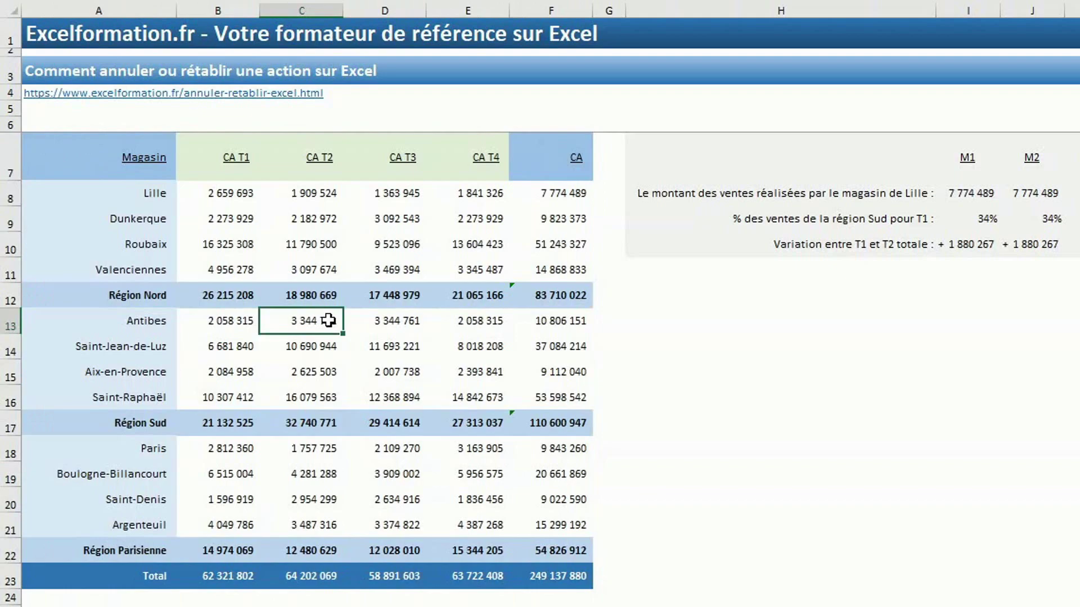
key(ctrl+a)
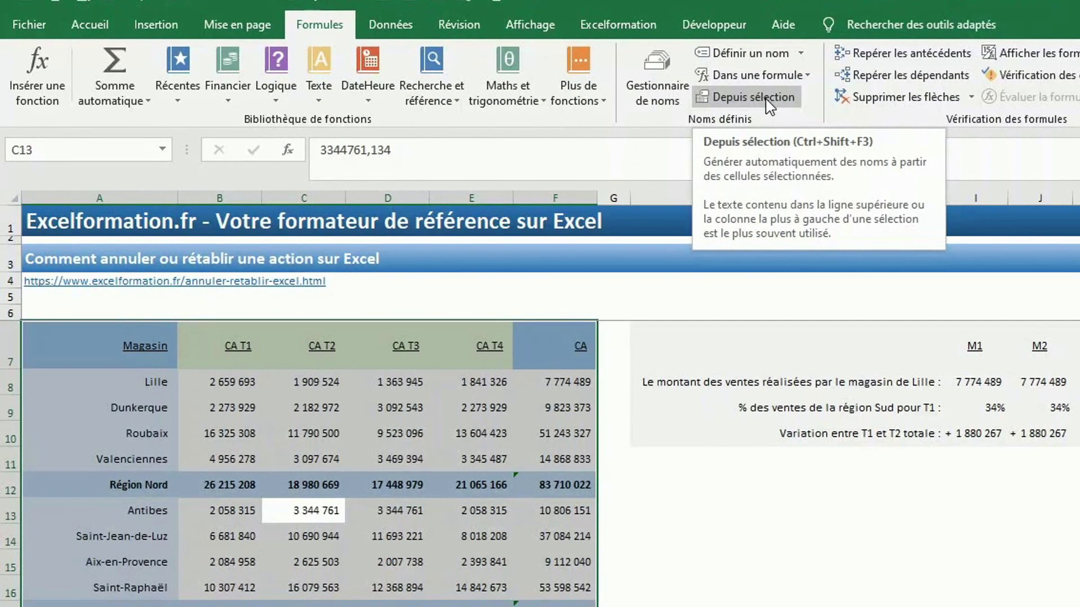
click(761, 123)
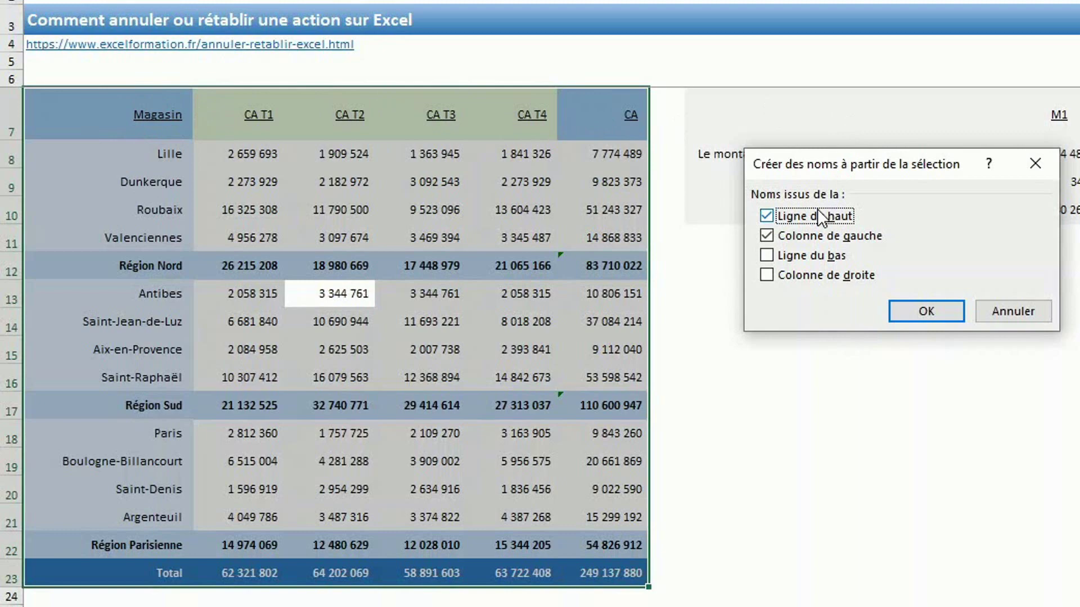
click(936, 312)
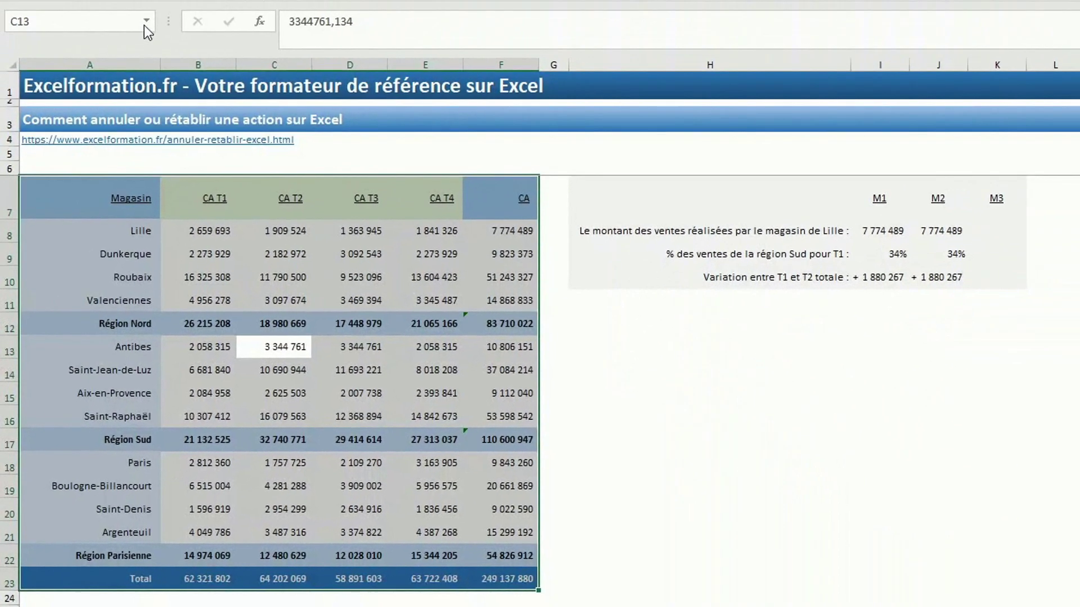
click(143, 21)
click(144, 21)
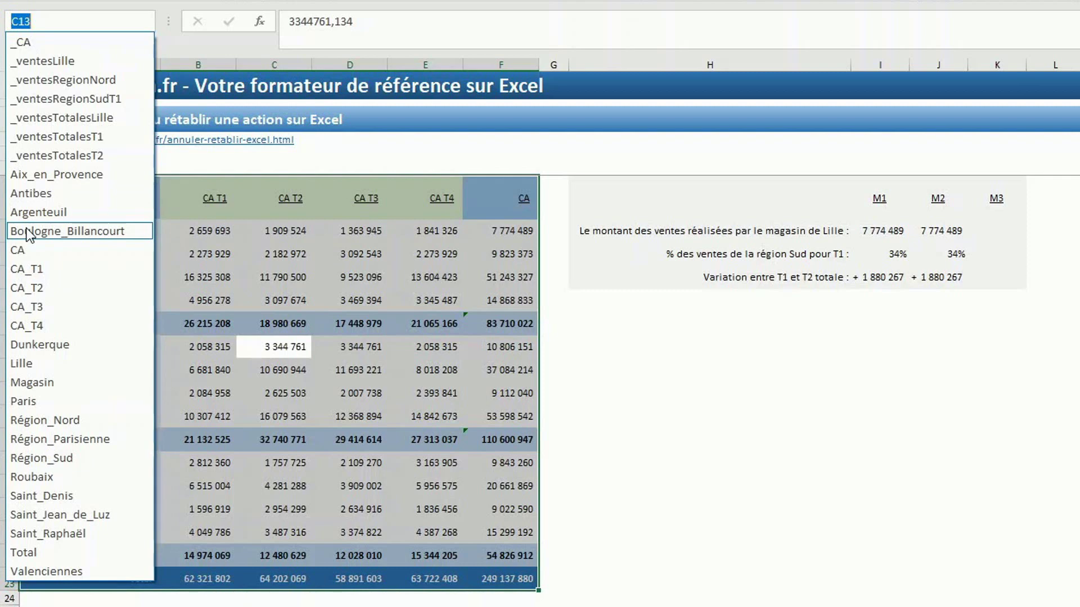
click(29, 345)
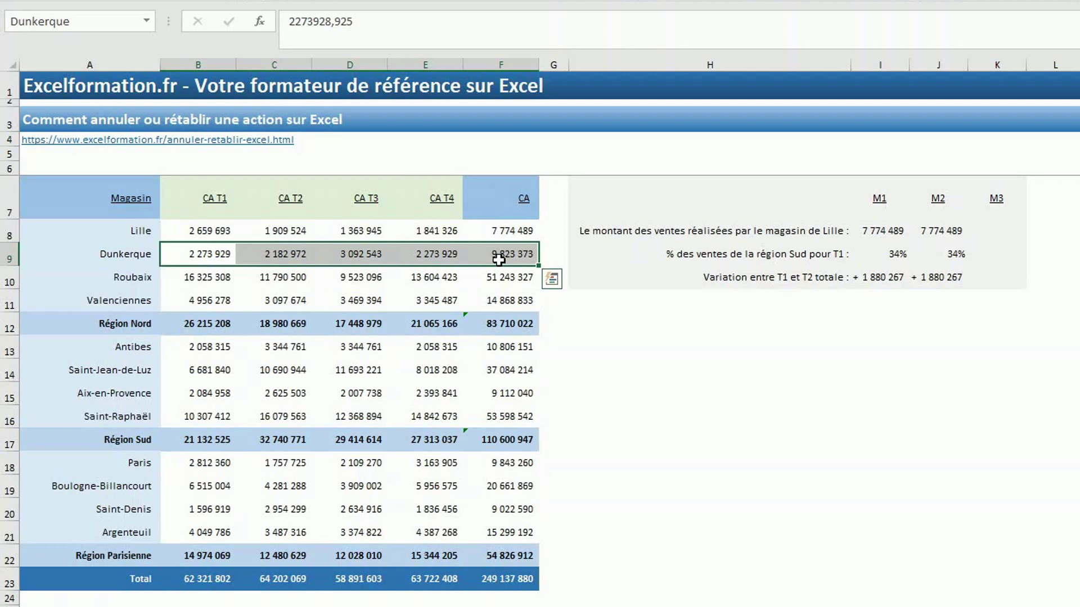
click(1002, 227)
- Enter =somme(CA Lille) in K8 and =somme(CA_T1 Région_Sud)/somme(CA_T1) in K9
text(=)
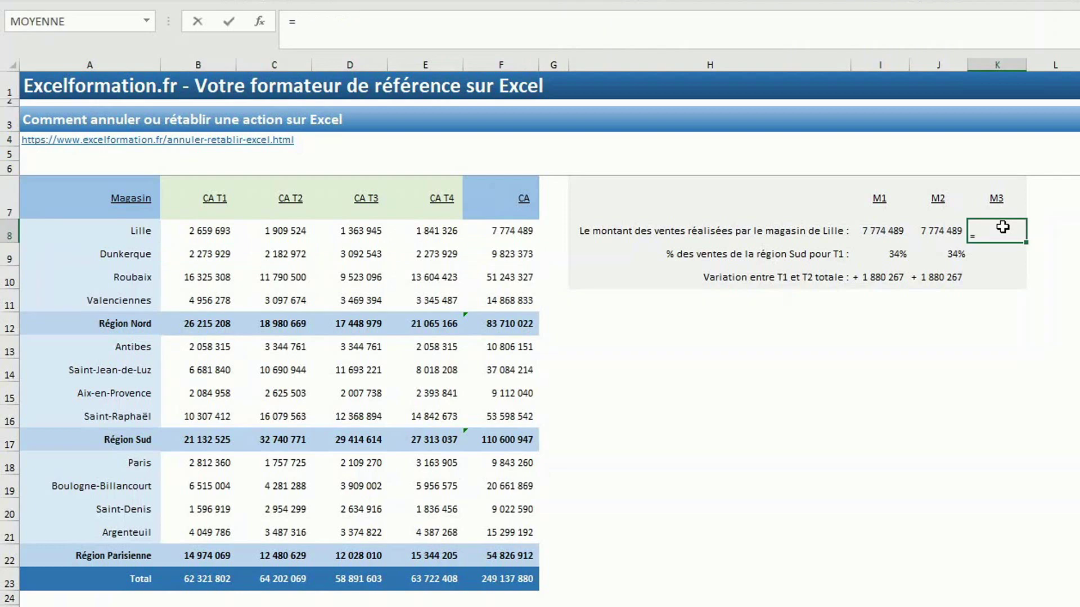
text(somm)
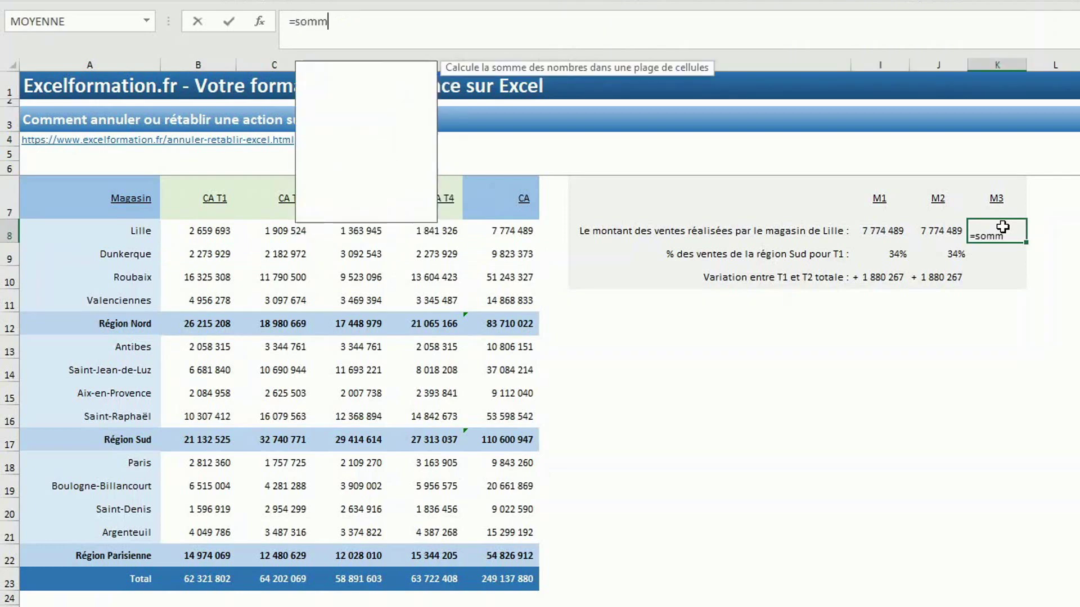
text(e(ca l)
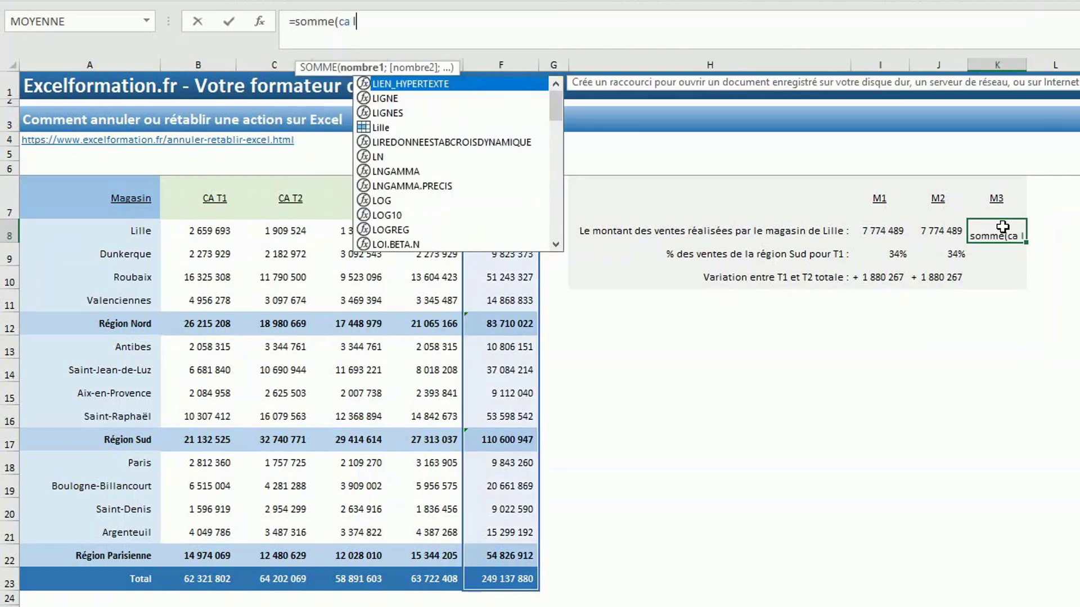
text(ille))
key(Return)
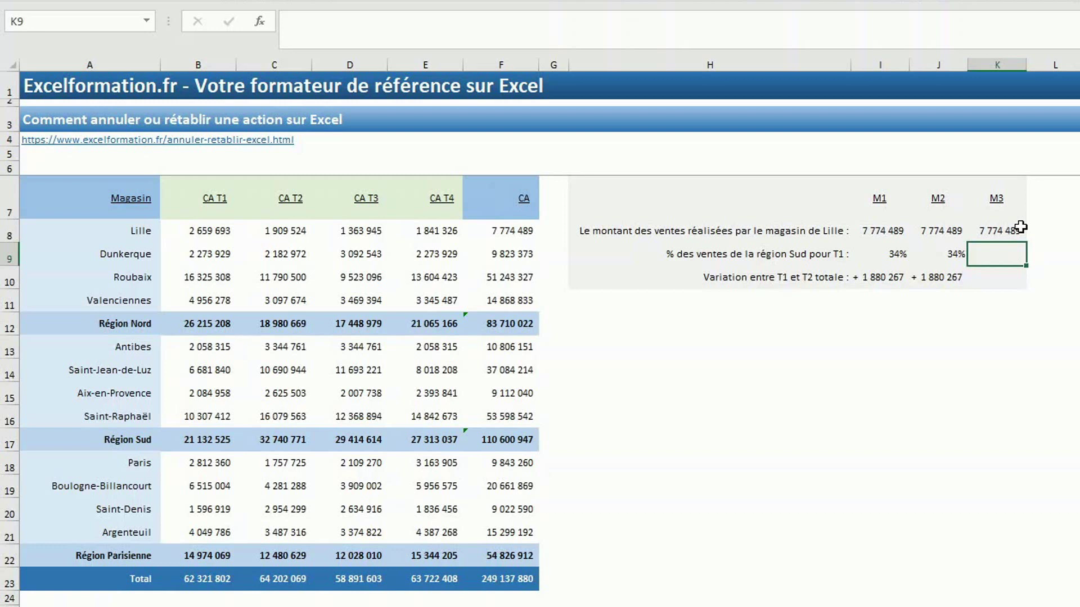
text(=somme()
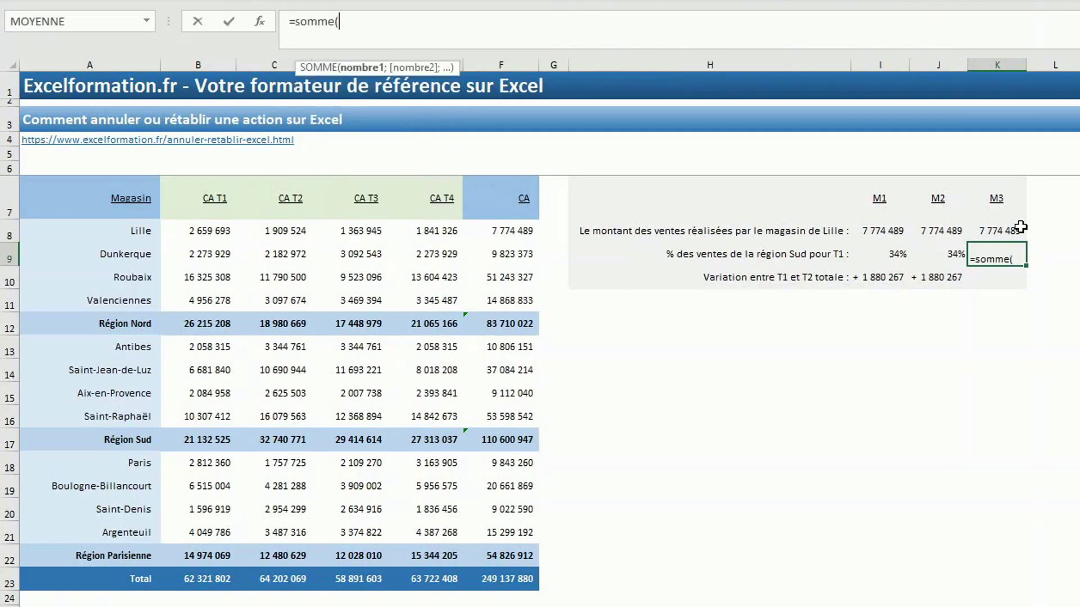
text(ca)
key(Down)
key(Tab)
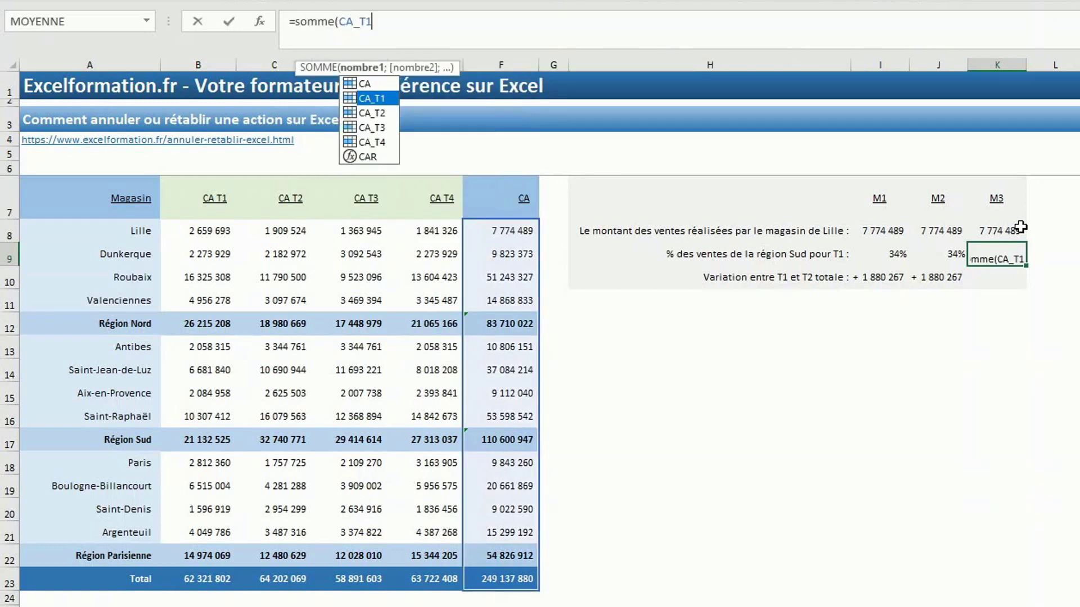
text(r)
key(Down)
key(Down)
key(Tab)
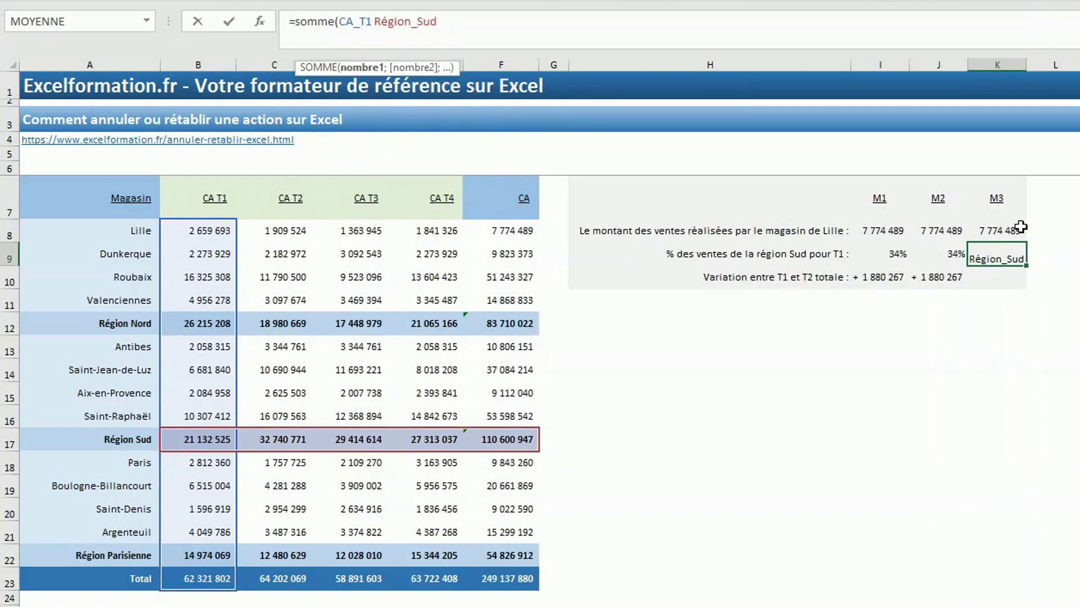
text()/somm)
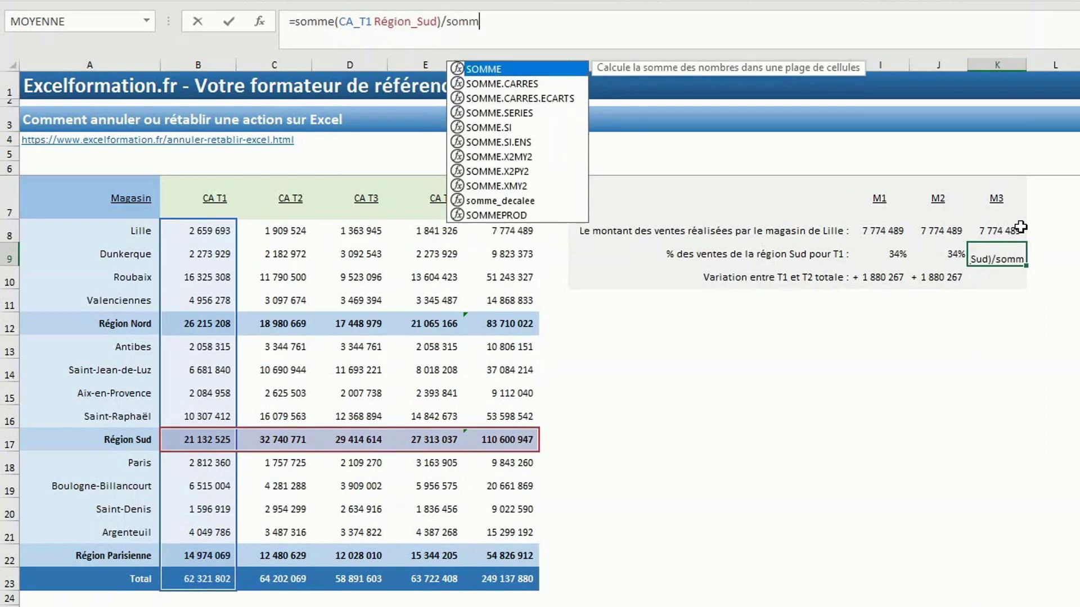
text(e(c)
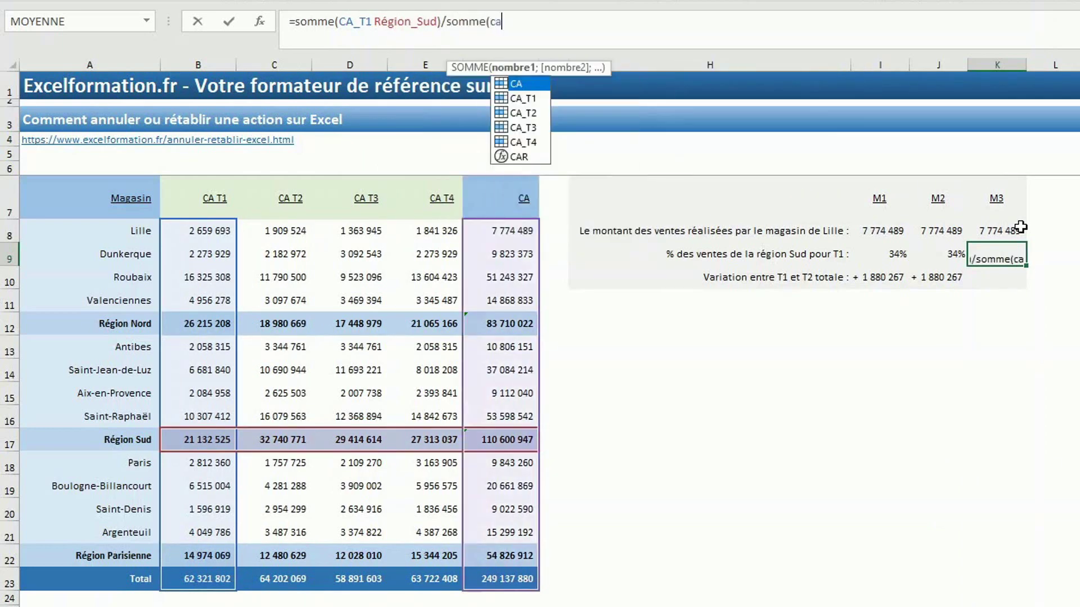
text(a)
key(Down)
key(Tab)
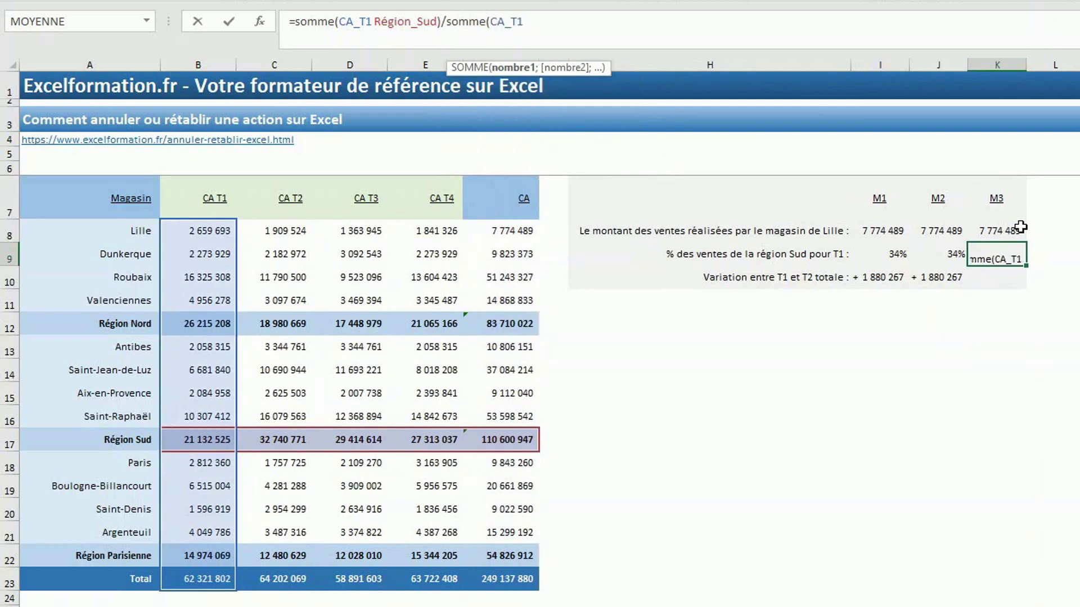
text())
key(Return)
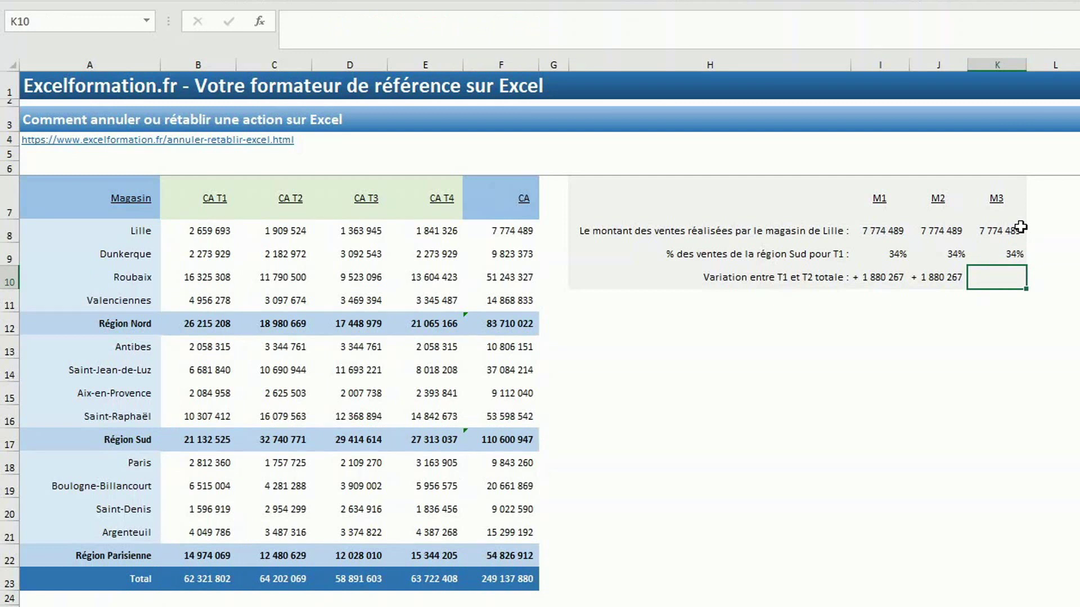
- Enter =somme(CA_T2 Total)-somme(CA_T1 Total) in K10, giving + 1 880 267
text(=somme()
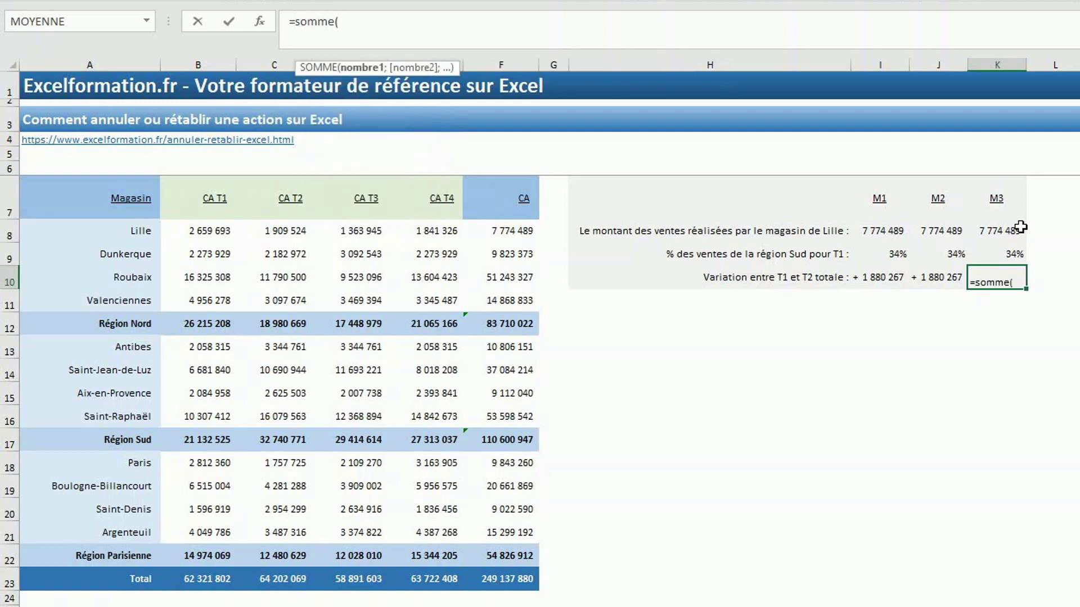
text(CA_T2)
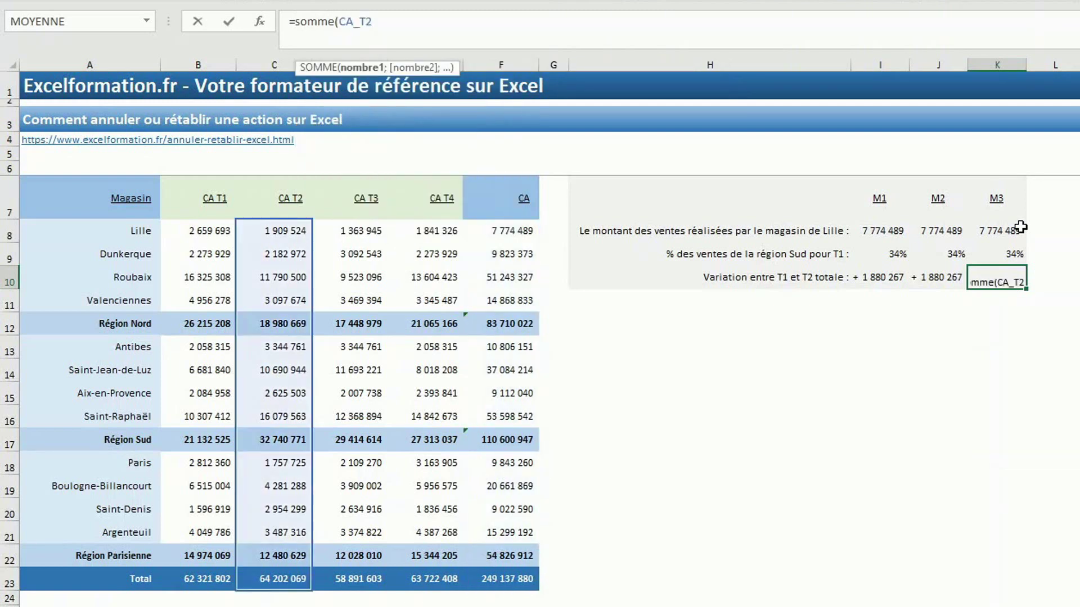
text( To)
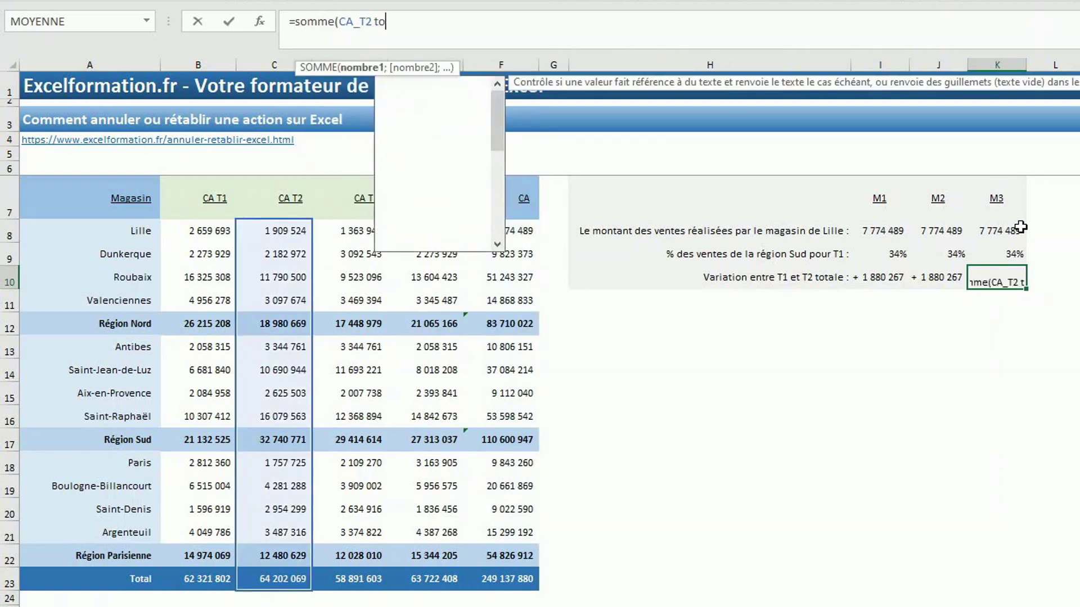
text(tal)-somme)
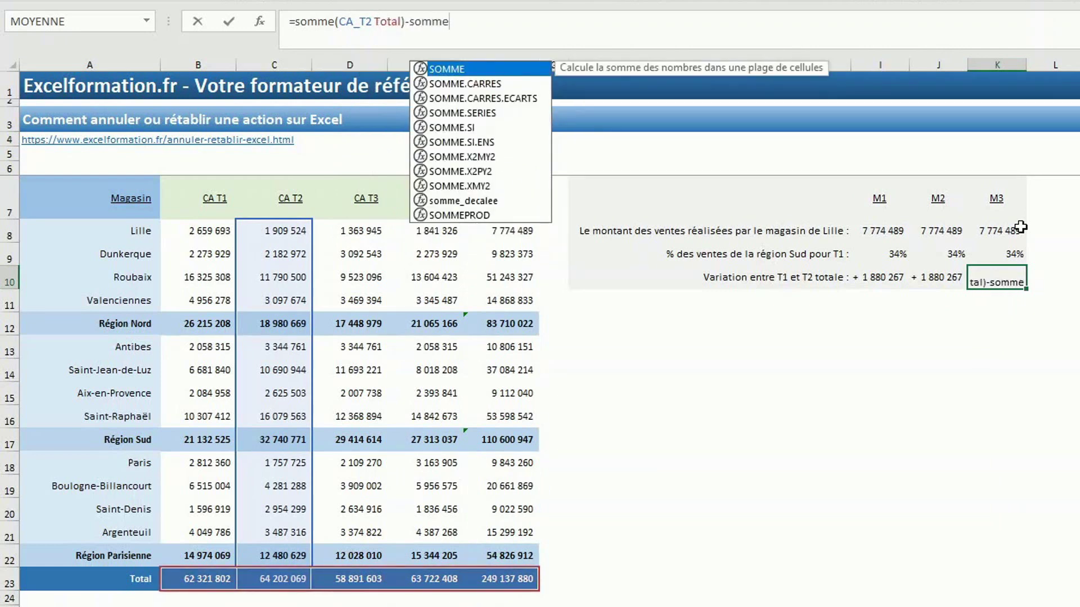
text((ca)
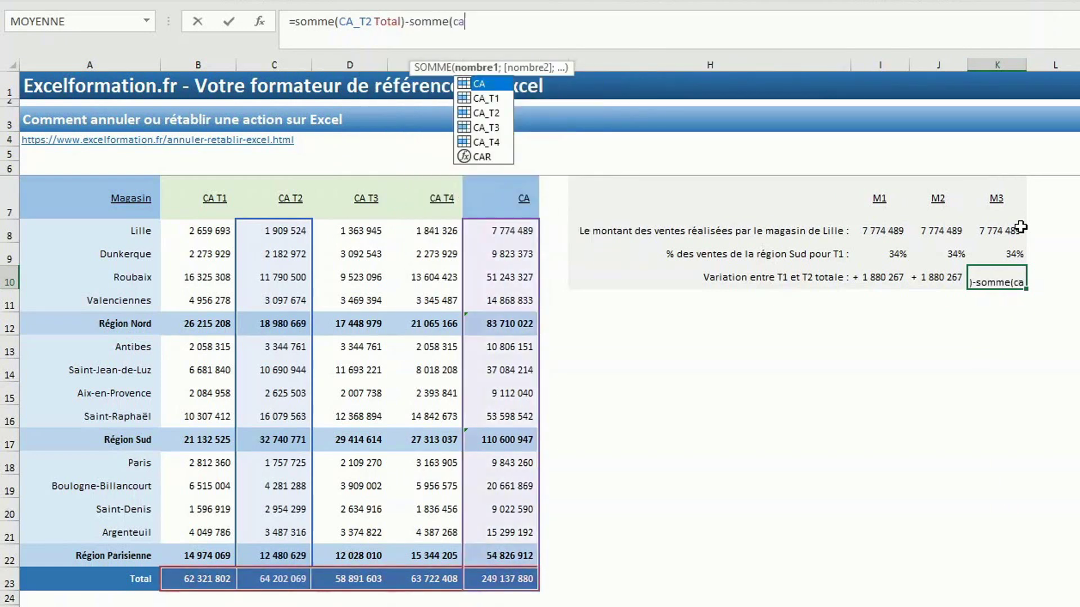
key(Down)
key(Tab)
text(total)
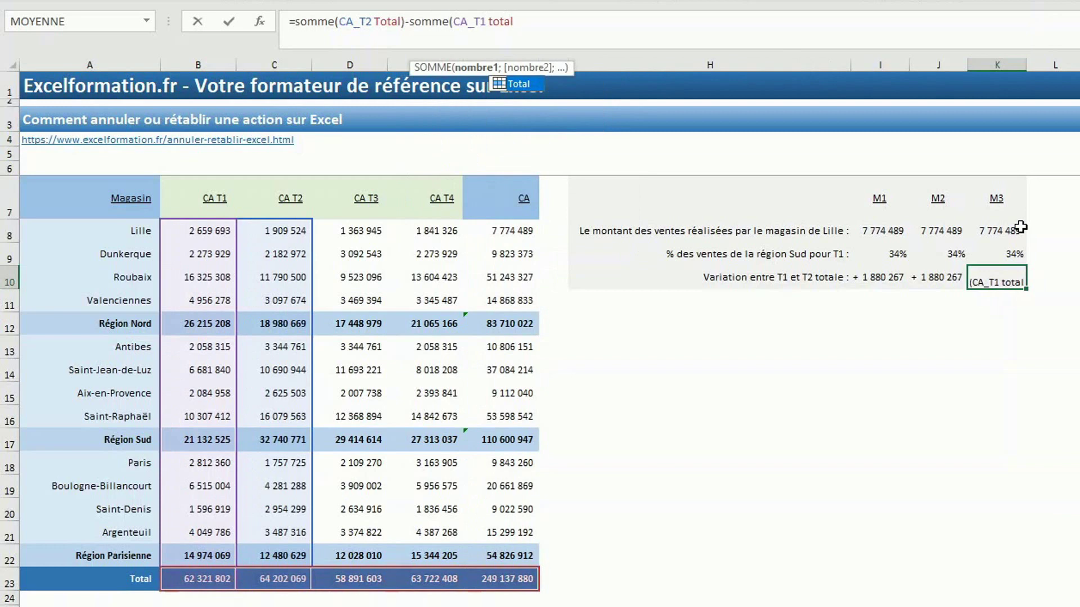
text())
key(Return)
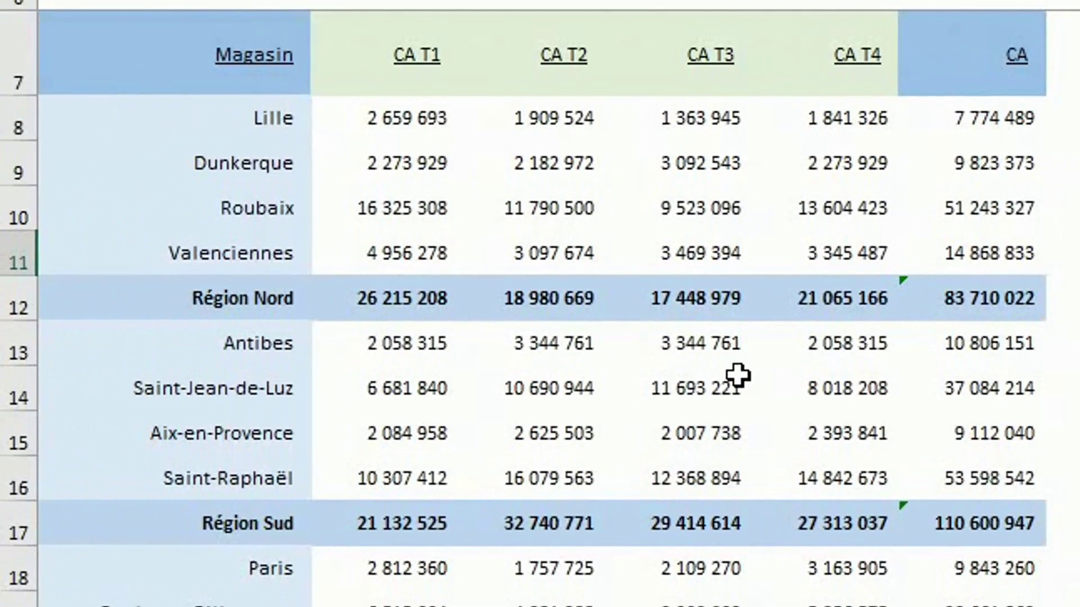
- Convert A7:F23 into an Excel table with headers and open the CA T3 filter
click(561, 156)
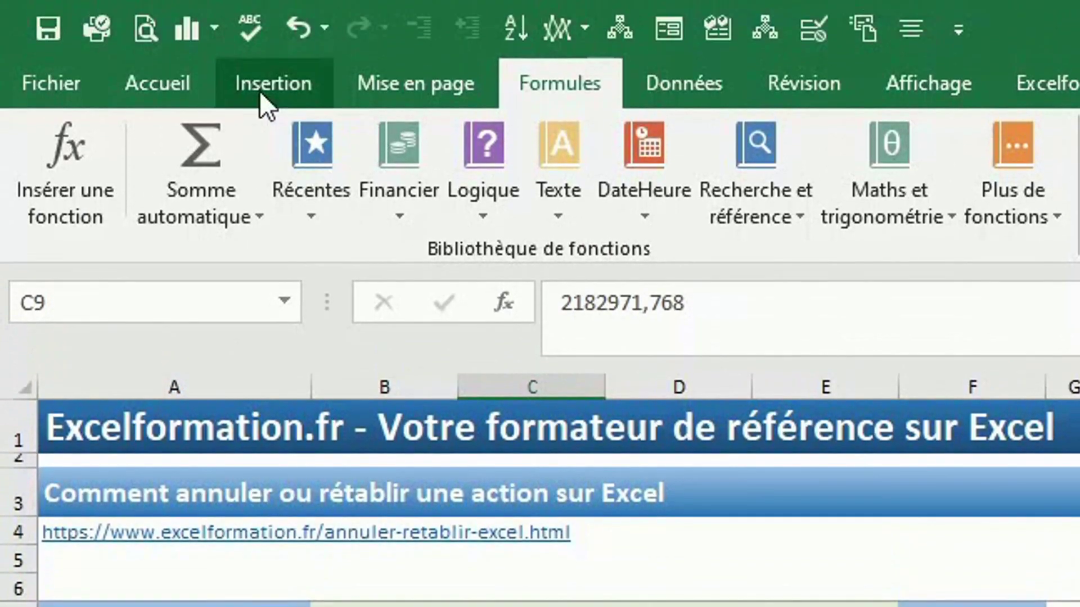
click(264, 84)
click(319, 181)
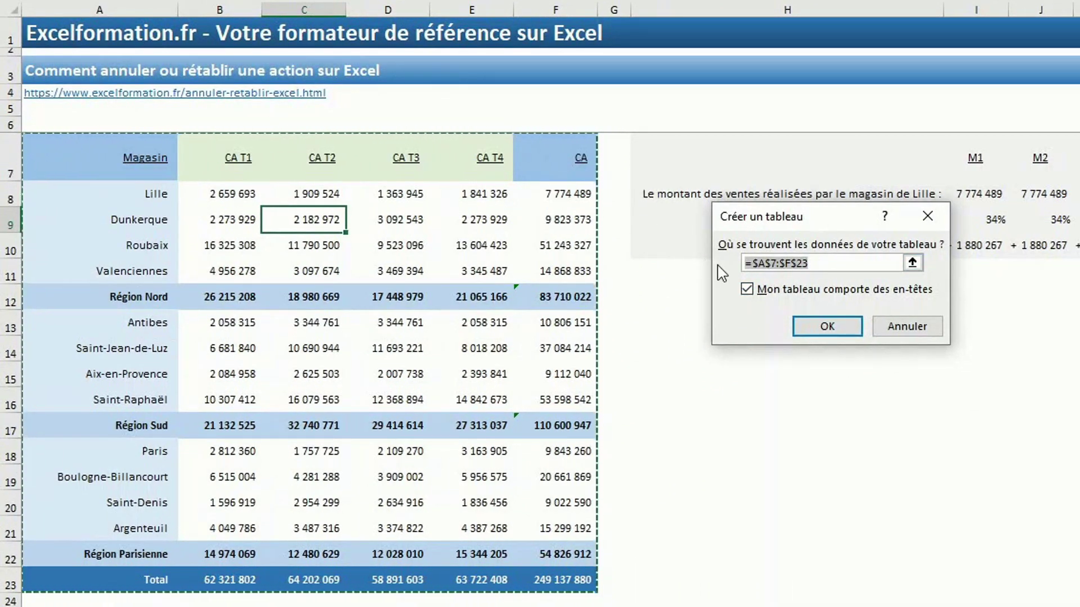
click(808, 325)
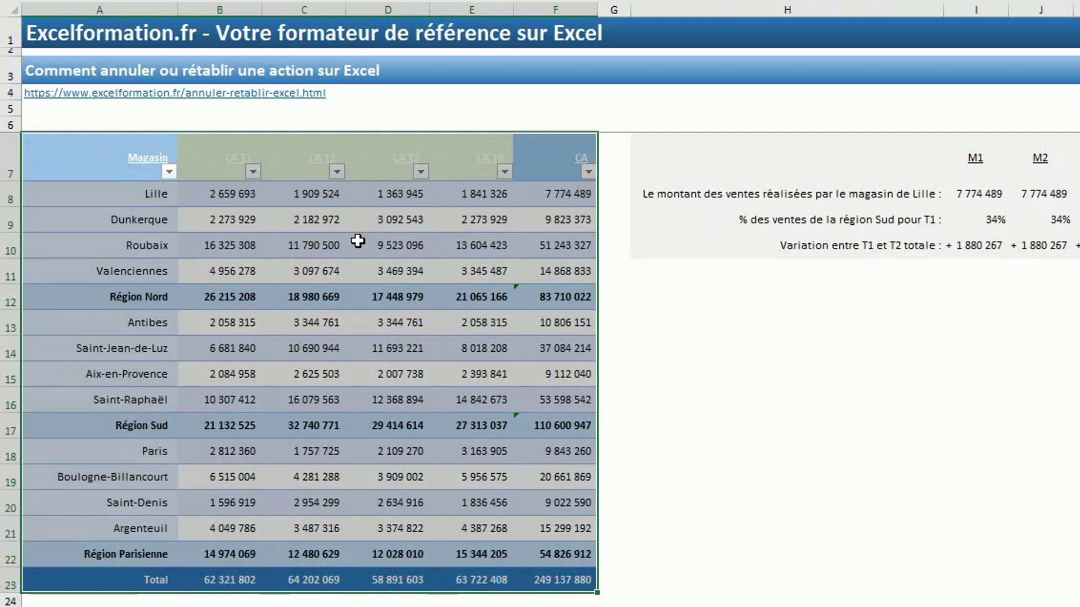
click(422, 172)
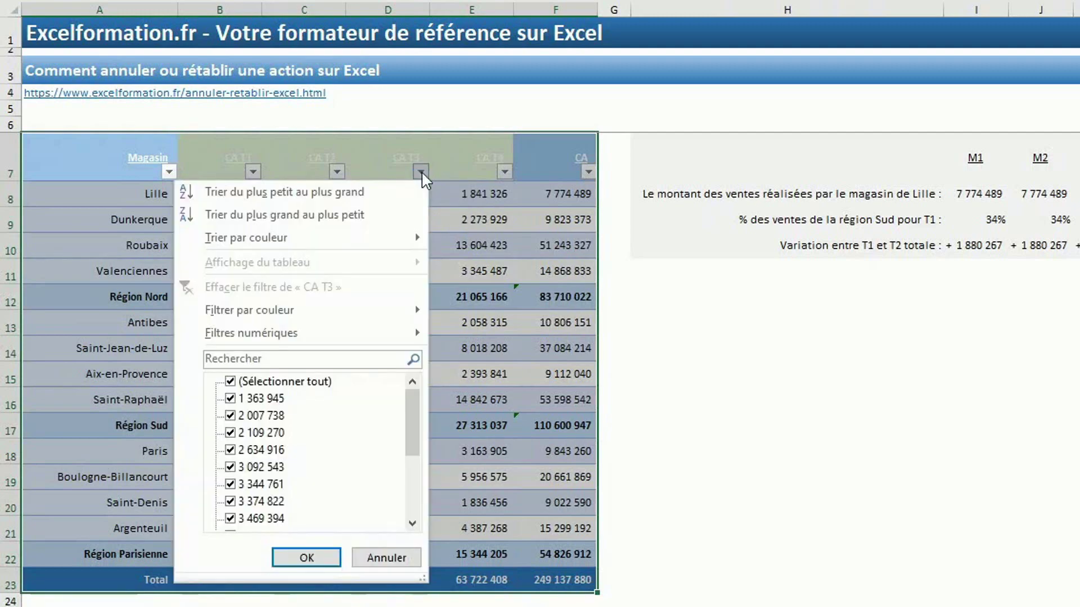
- Close the filter menu and apply an orange banded table style
click(405, 557)
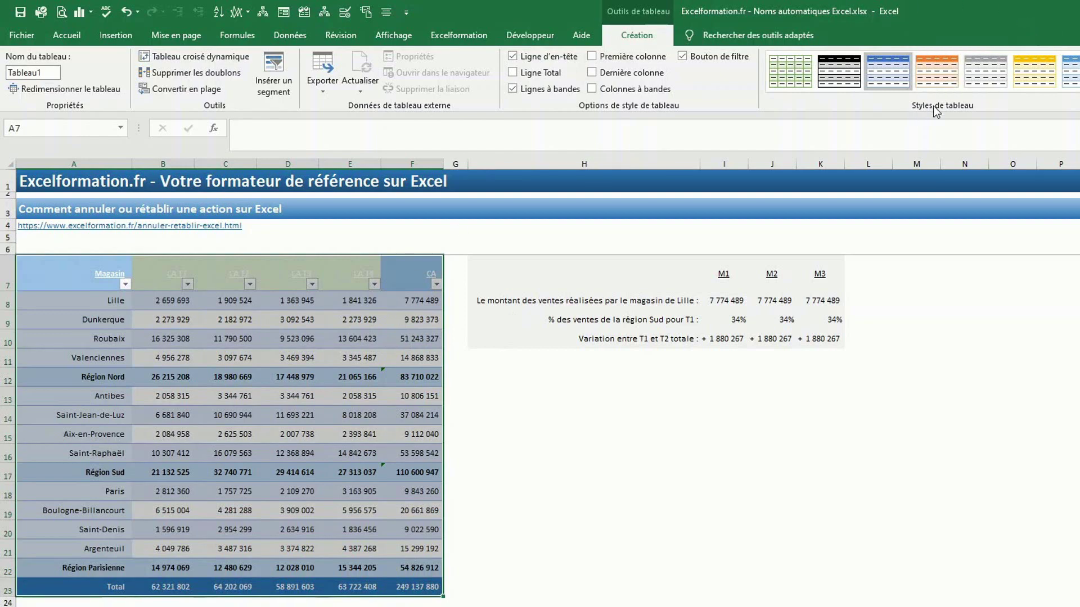
click(946, 83)
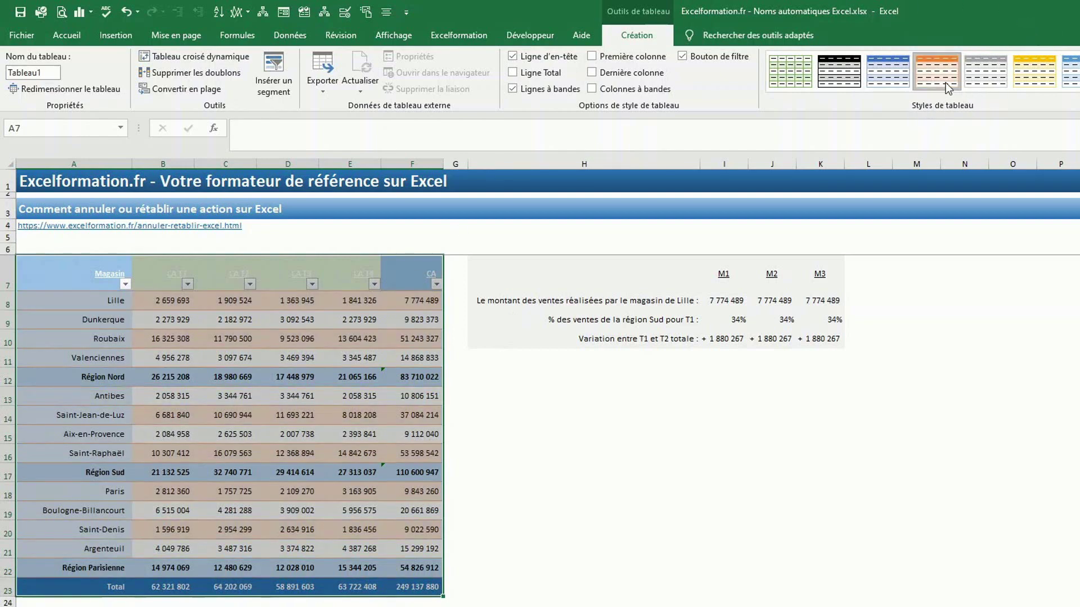